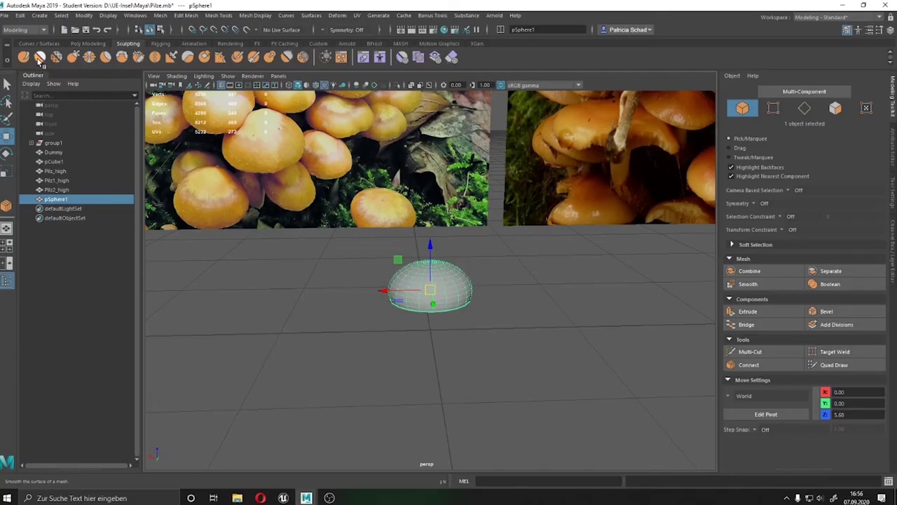
- Activate a sculpt brush from the Sculpting shelf to begin working on pSphere1
click(75, 58)
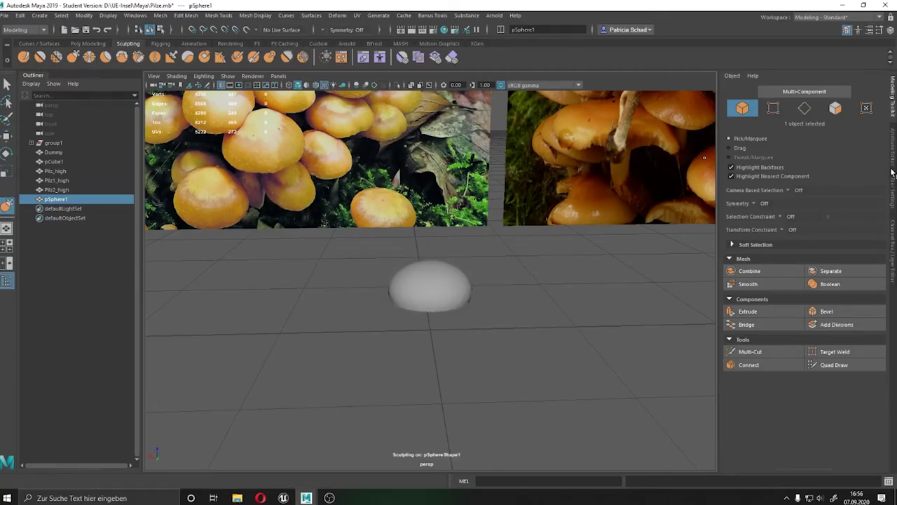
- Pick the Grab brush with Center Normal direction, then undo the trial stroke
click(891, 188)
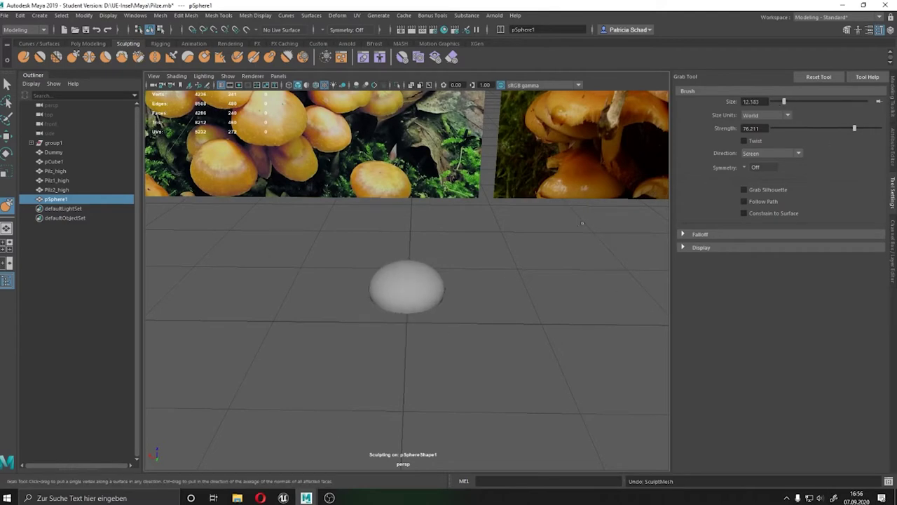
click(773, 153)
click(767, 173)
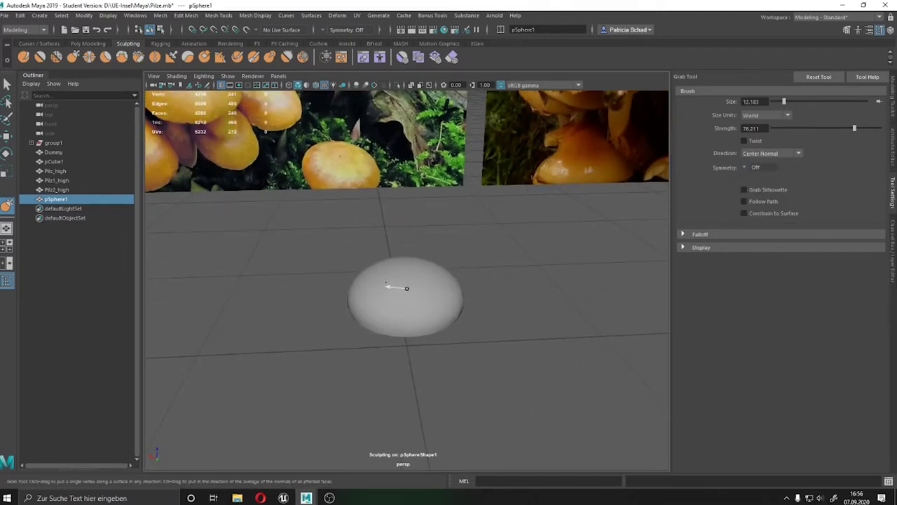
mouse_move(403, 283)
alt+mouse_down()
mouse_move(437, 210)
mouse_move(453, 233)
alt+mouse_up()
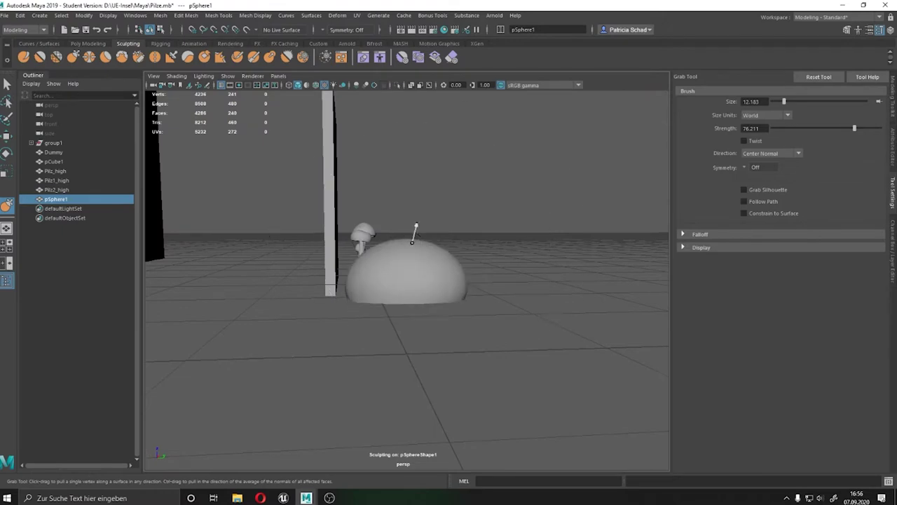
key(ctrl+z)
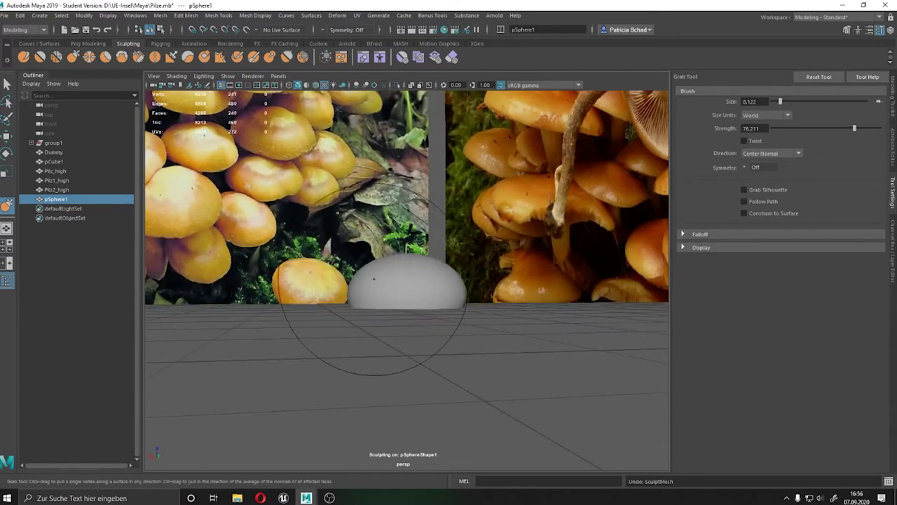
- With Grab direction set to Screen, pull the sphere up and back into a fuller cap dome
alt+drag(414, 221, 548, 236)
click(771, 153)
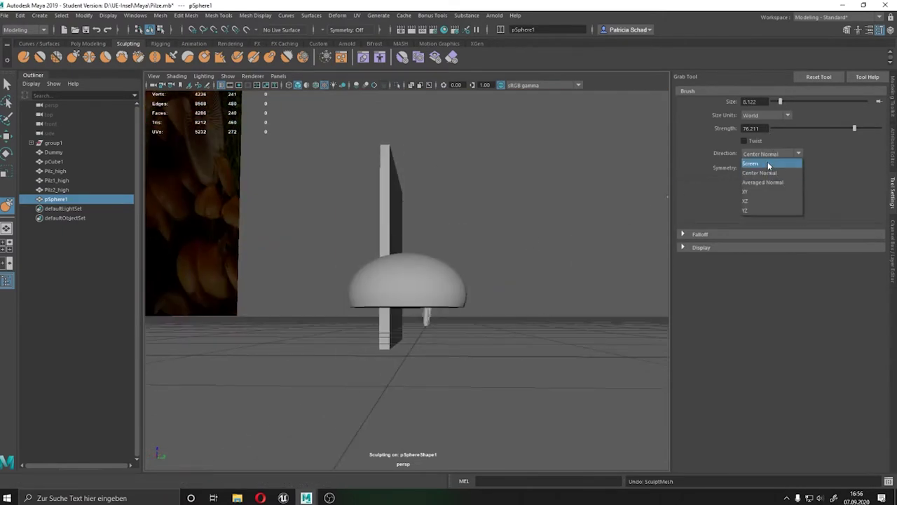
click(767, 163)
mouse_move(410, 252)
mouse_down()
mouse_move(398, 186)
mouse_move(447, 281)
mouse_move(477, 271)
mouse_up()
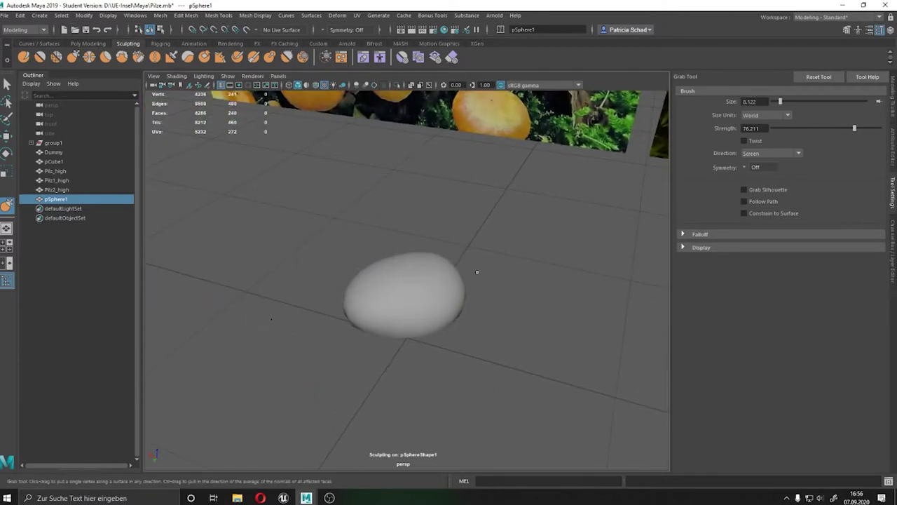
mouse_move(406, 275)
mouse_down()
mouse_move(352, 220)
mouse_move(400, 280)
mouse_move(371, 260)
mouse_move(397, 276)
mouse_move(453, 257)
mouse_move(424, 260)
mouse_move(418, 276)
mouse_move(478, 278)
mouse_move(436, 301)
mouse_move(455, 260)
mouse_move(449, 273)
mouse_move(420, 267)
mouse_move(174, 346)
mouse_up()
key(ctrl+z)
mouse_move(354, 290)
mouse_down()
mouse_move(340, 304)
mouse_move(349, 276)
mouse_move(496, 233)
mouse_move(456, 234)
mouse_move(505, 301)
mouse_move(428, 282)
mouse_move(428, 297)
mouse_up()
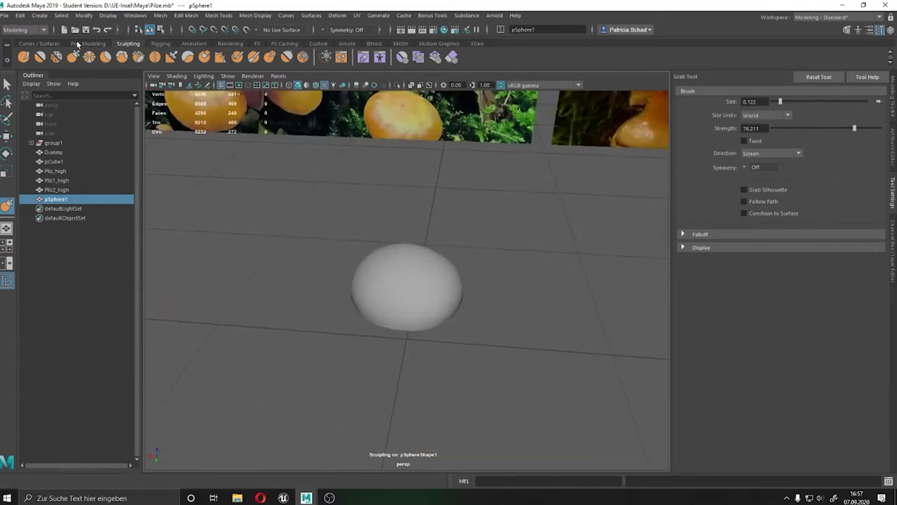
click(88, 43)
- Select the sphere's lower face rings and scale them in
key(q)
key(f)
alt+drag(409, 255, 425, 229)
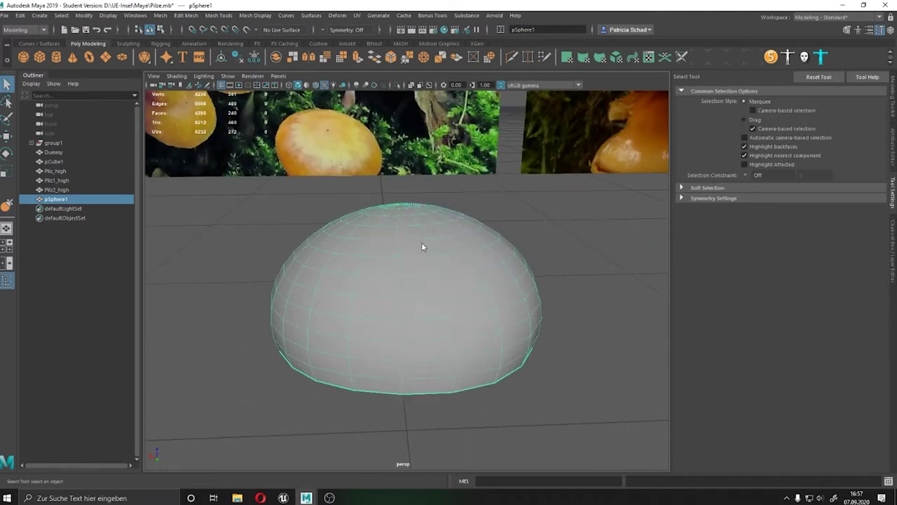
right_drag(425, 229, 421, 244)
double_click(417, 234)
alt+drag(398, 220, 364, 267)
shift+drag(309, 175, 350, 276)
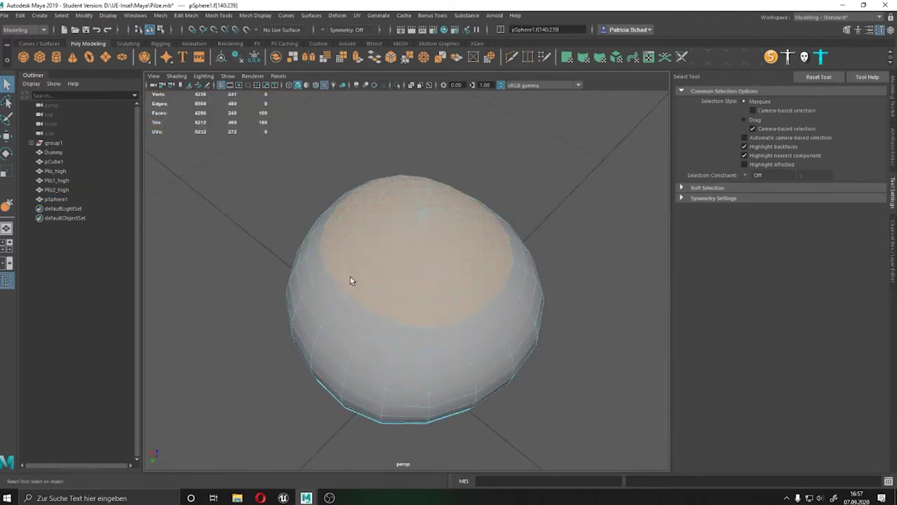
key(r)
alt+drag(411, 210, 409, 169)
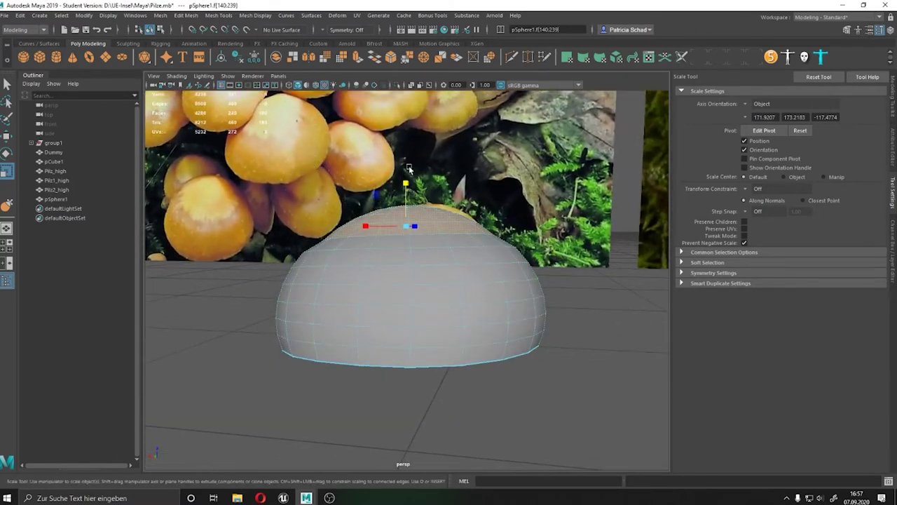
- Invert the face selection and raise the upper dome faces
key(ctrl+shift+i)
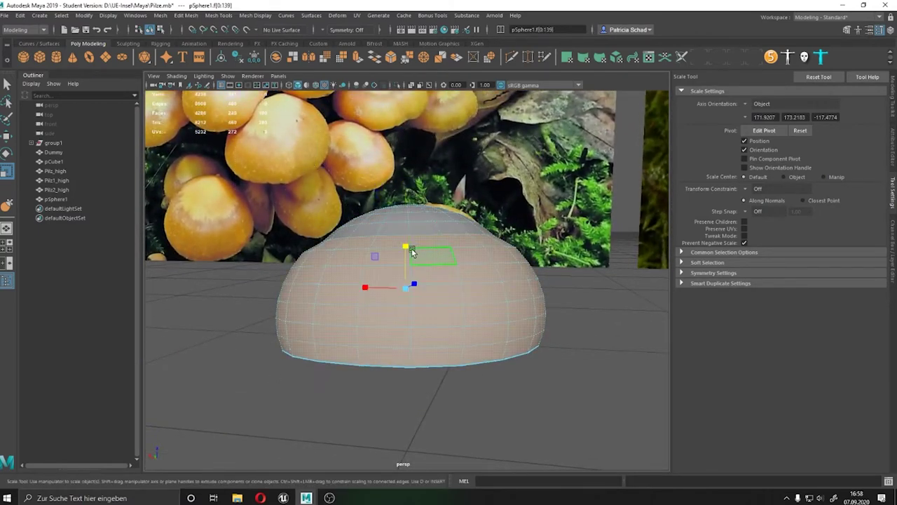
key(w)
drag(408, 254, 410, 244)
key(F8)
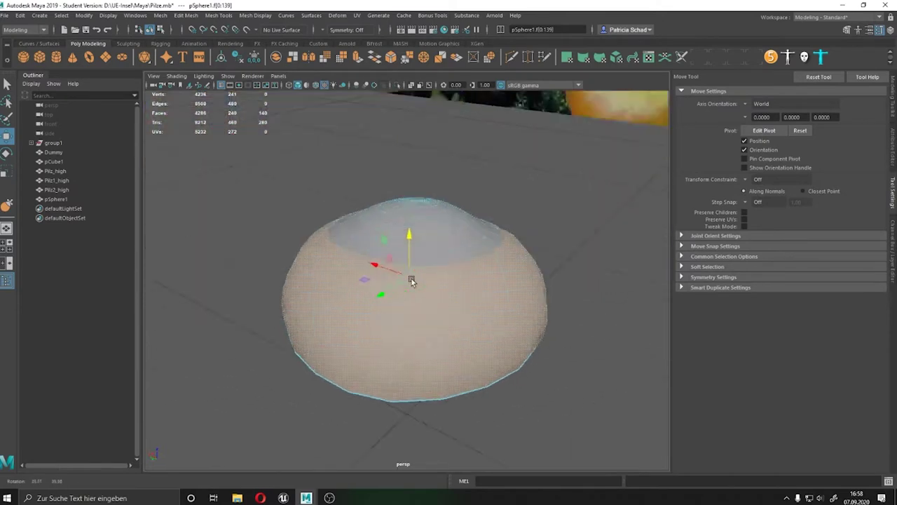
alt+right_drag(412, 244, 373, 189)
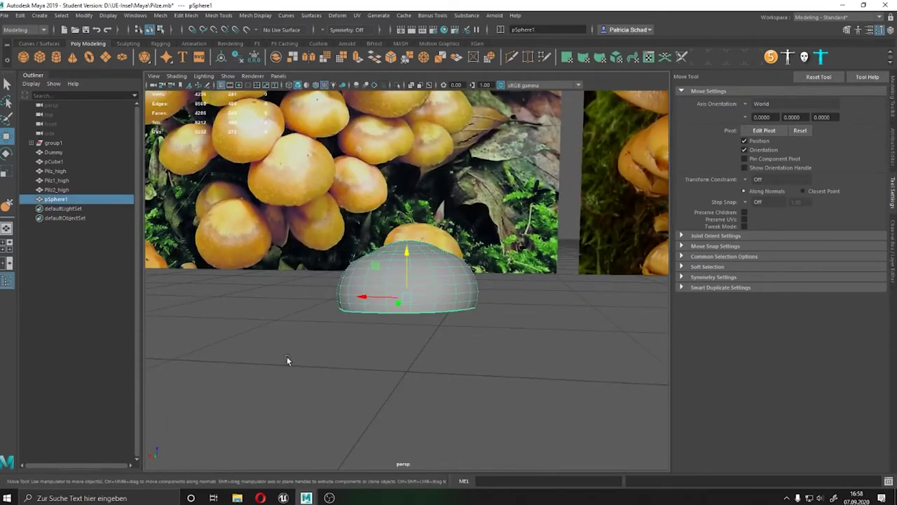
- Select all 240 faces of the dome and extrude them
key(ctrl+F11)
key(ctrl+a)
key(ctrl+a)
click(893, 149)
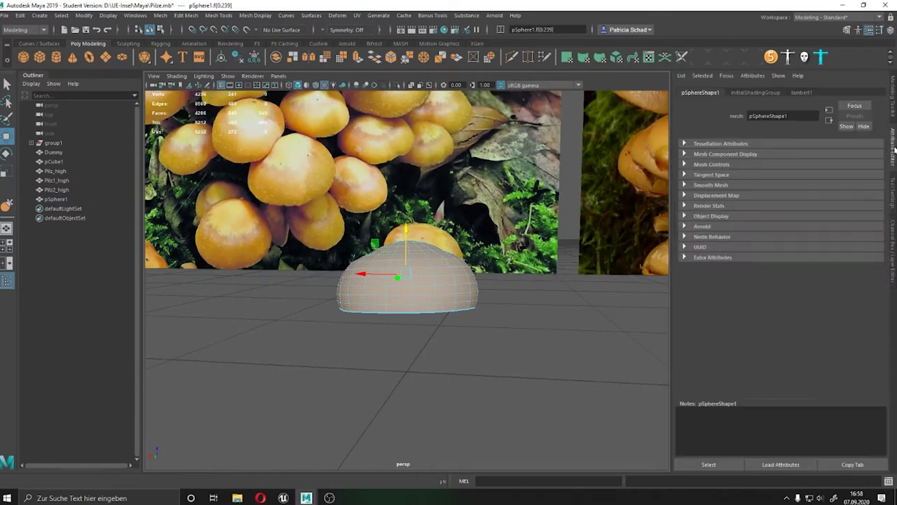
click(893, 98)
click(762, 314)
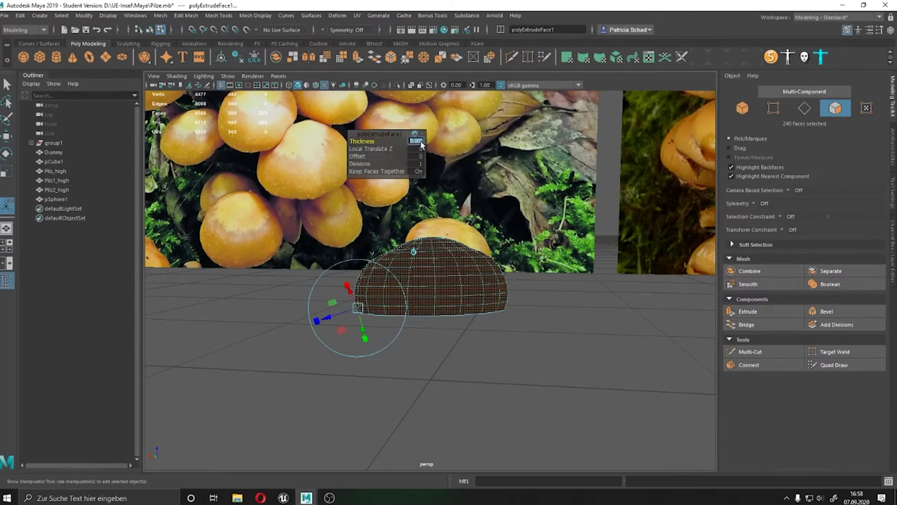
- Set the extrusion thickness to 0.3
text(0.3)
key(Return)
alt+drag(421, 144, 420, 144)
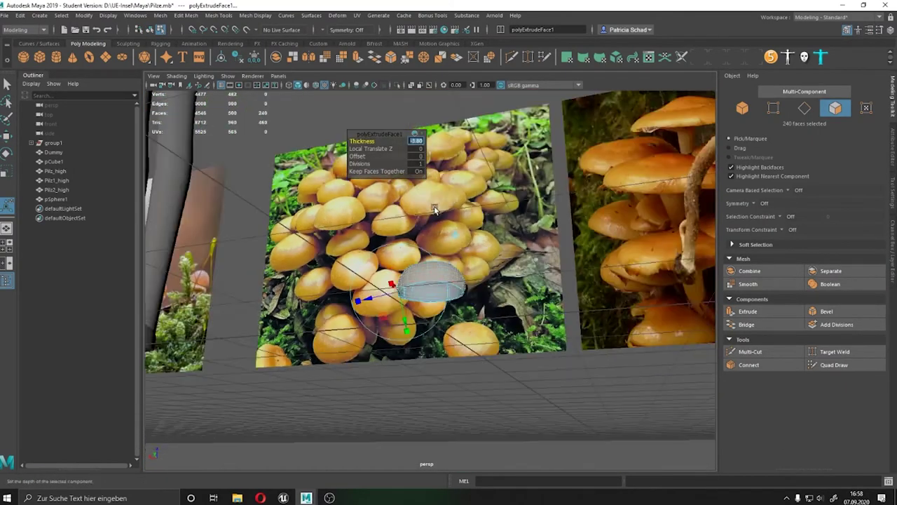
alt+drag(421, 143, 413, 263)
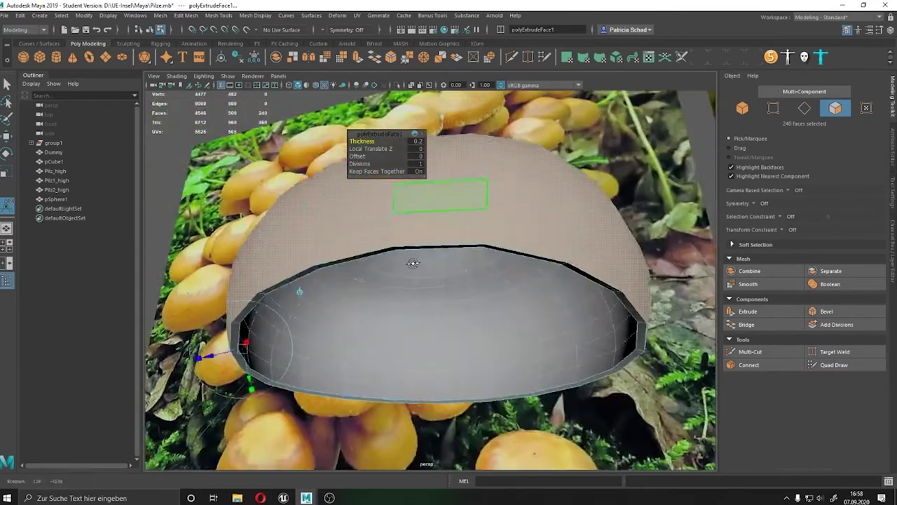
- Select the edge loop around the cap's rim and move it
right_drag(413, 263, 309, 269)
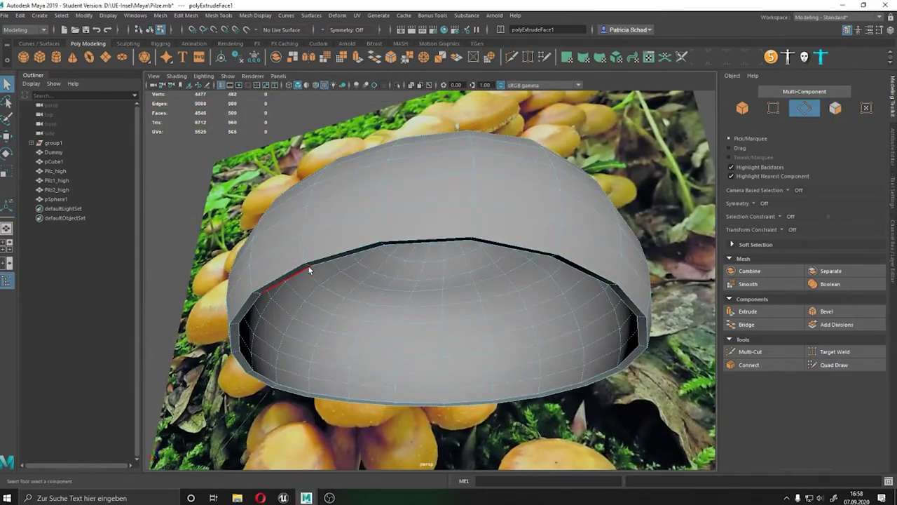
double_click(421, 242)
key(w)
mouse_move(426, 314)
alt+mouse_down()
mouse_move(371, 329)
mouse_move(381, 340)
mouse_move(431, 327)
mouse_move(414, 140)
alt+mouse_up()
scroll(387, 337, down, 3)
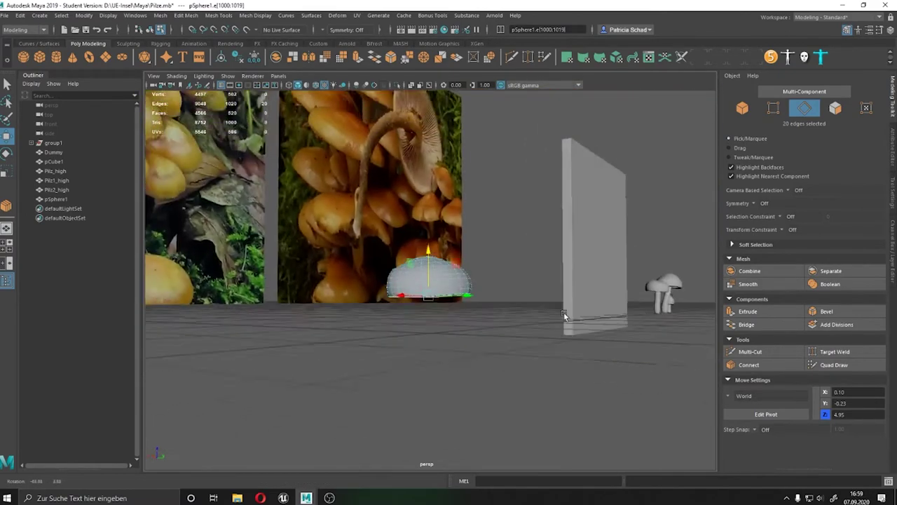
alt+drag(428, 153, 380, 274)
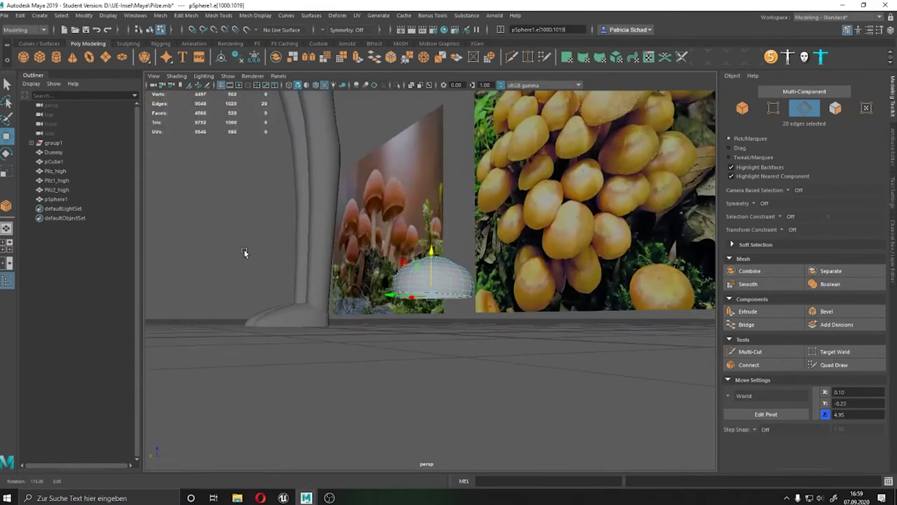
scroll(381, 274, down, 3)
key(f)
scroll(559, 279, down, 5)
scroll(484, 340, down, 3)
key(F8)
mouse_move(484, 340)
alt+mouse_down()
mouse_move(187, 304)
mouse_move(226, 310)
mouse_move(246, 257)
mouse_move(392, 242)
alt+mouse_up()
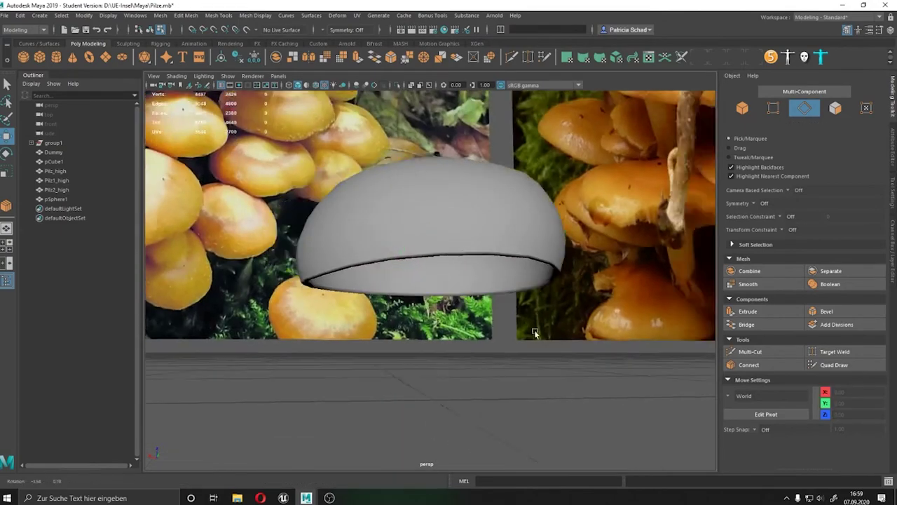
- Scale the inner underside faces of the cap to hollow it
right_drag(392, 242, 444, 262)
click(436, 292)
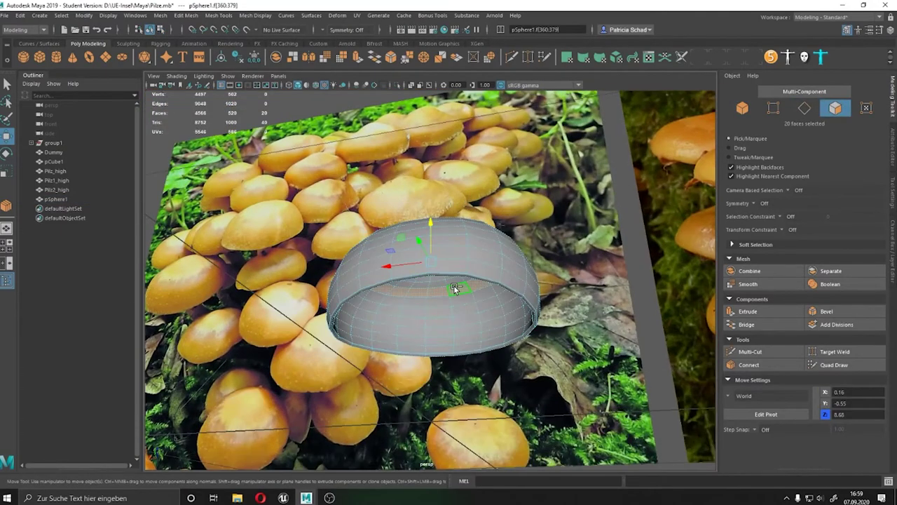
mouse_move(432, 255)
mouse_down()
mouse_move(427, 250)
mouse_move(431, 273)
mouse_move(379, 238)
mouse_up()
- Select all of the cap's edges and apply Mesh Display > Soften Edge
right_drag(378, 238, 384, 213)
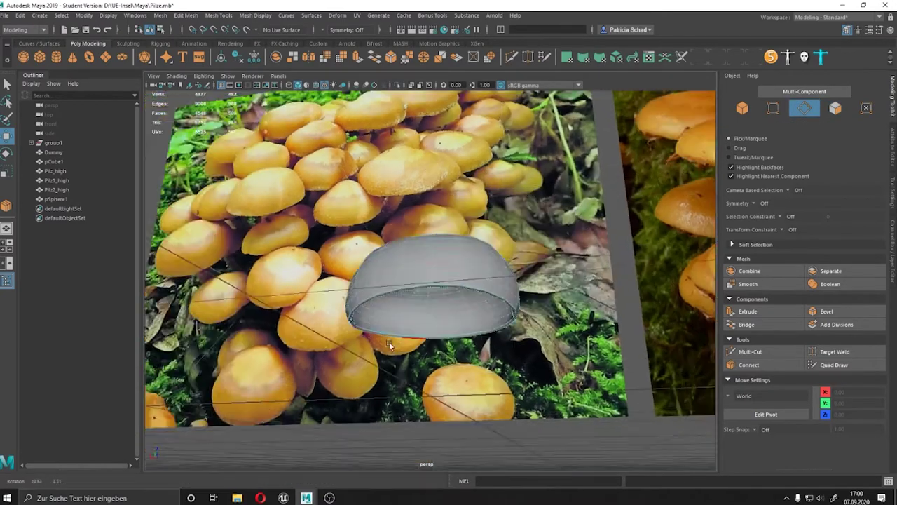
mouse_move(344, 372)
alt+mouse_down()
mouse_move(505, 287)
mouse_move(420, 411)
alt+mouse_up()
drag(614, 421, 279, 183)
click(255, 15)
click(511, 203)
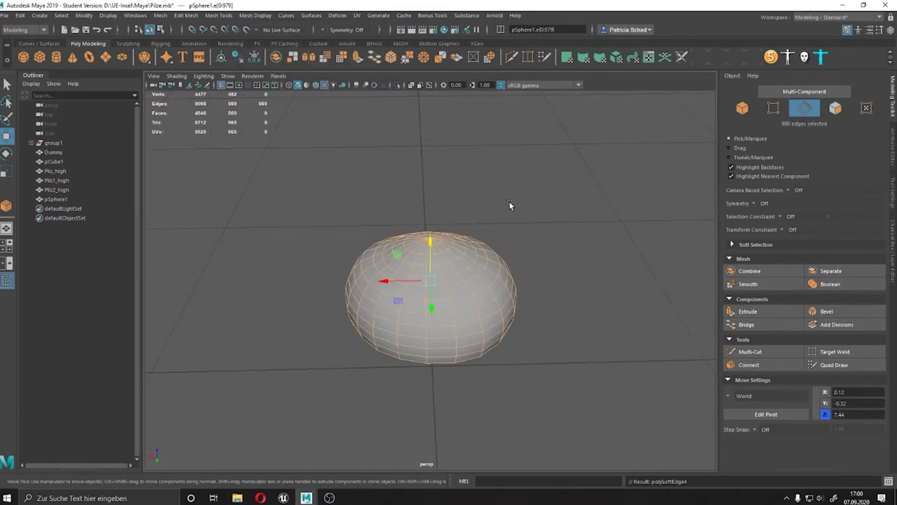
key(F8)
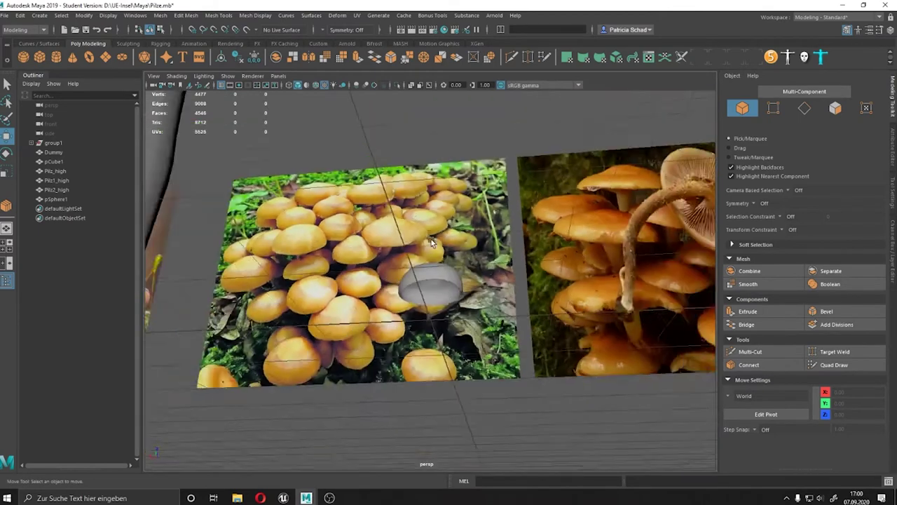
alt+drag(487, 211, 519, 216)
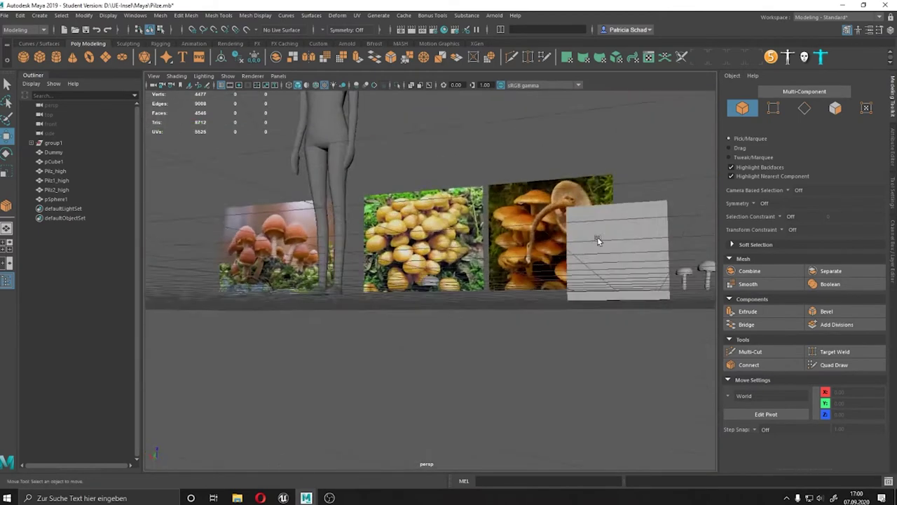
- Assign the existing lambert3 material to the blank reference board pCube1
click(519, 216)
right_drag(520, 215, 539, 476)
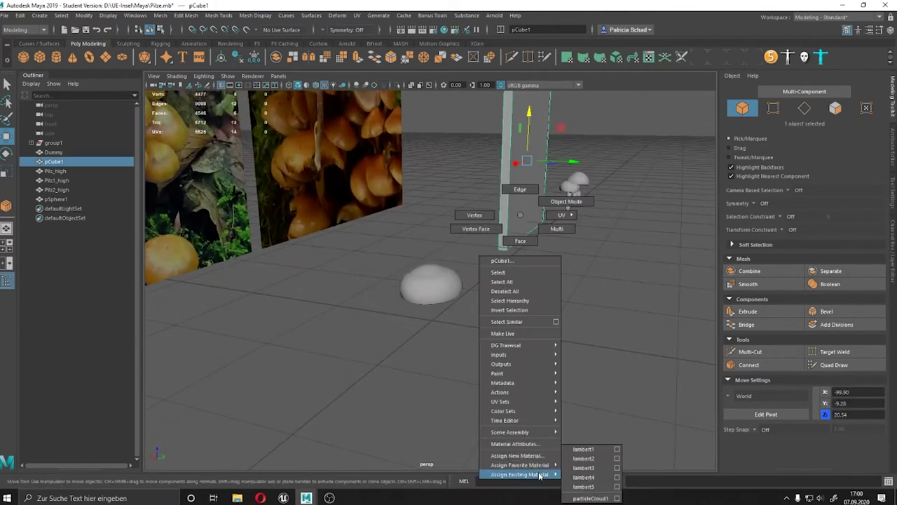
click(590, 468)
right_drag(515, 233, 523, 494)
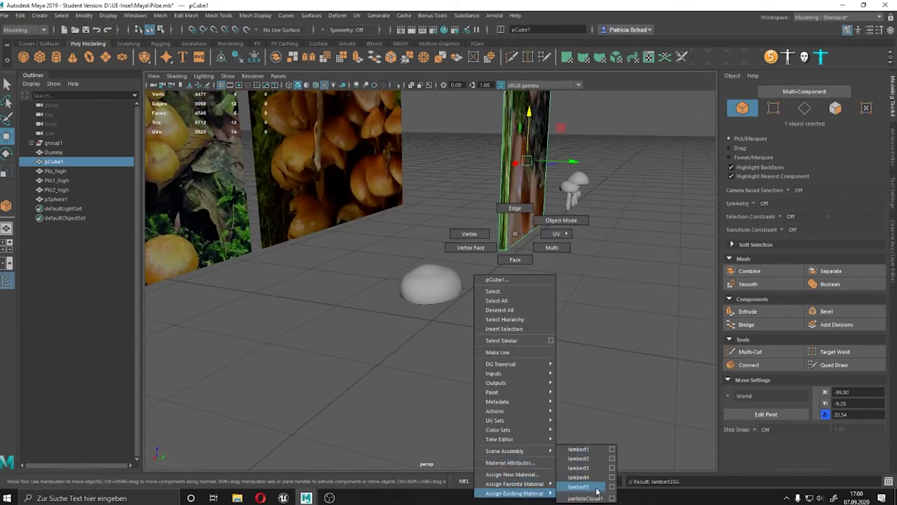
click(508, 299)
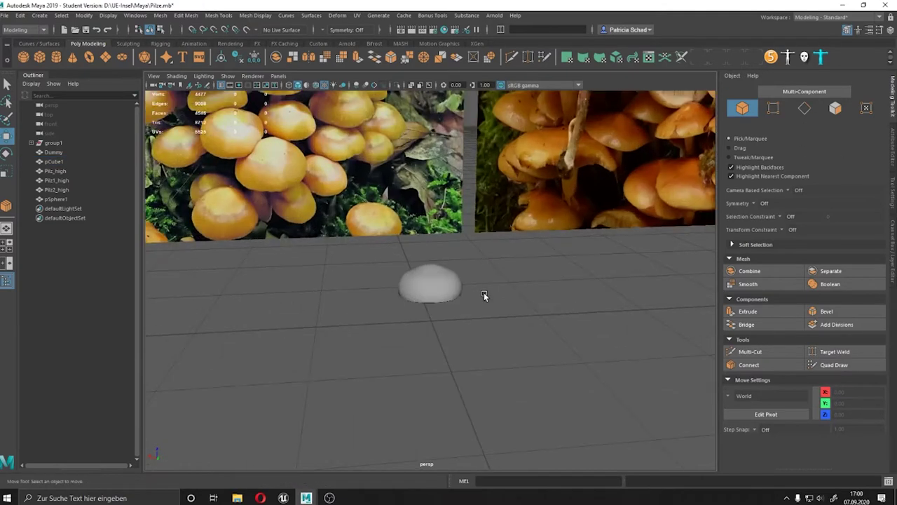
- Create a new polygon cylinder, pCylinder1, at the origin
scroll(481, 293, up, 10)
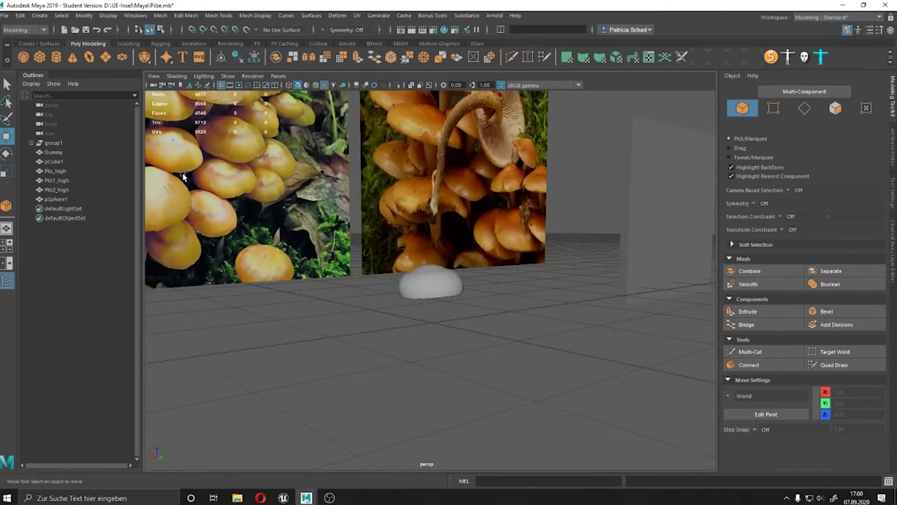
shift+right_drag(183, 177, 432, 291)
mouse_move(438, 254)
alt+mouse_down()
mouse_move(445, 310)
mouse_move(413, 291)
alt+mouse_up()
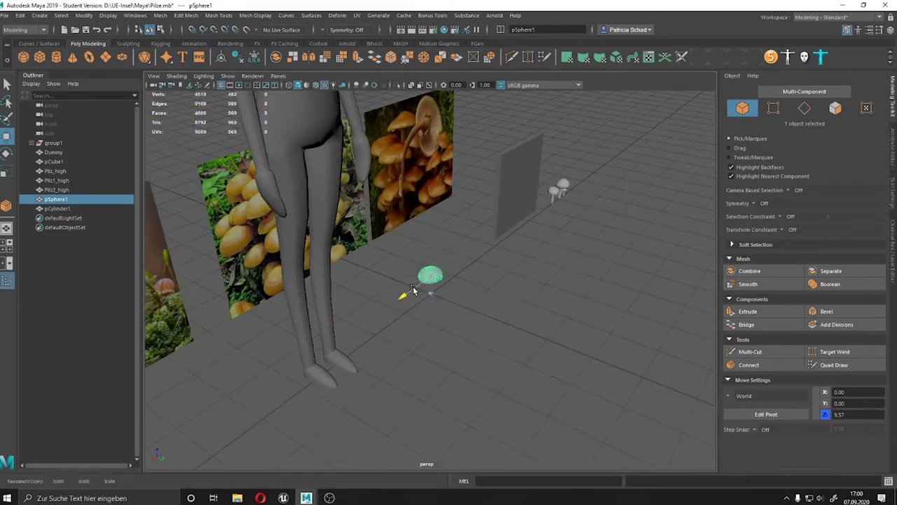
- Move the mushroom cap sideways so it sits over the cylinder
alt+right_drag(434, 273, 430, 322)
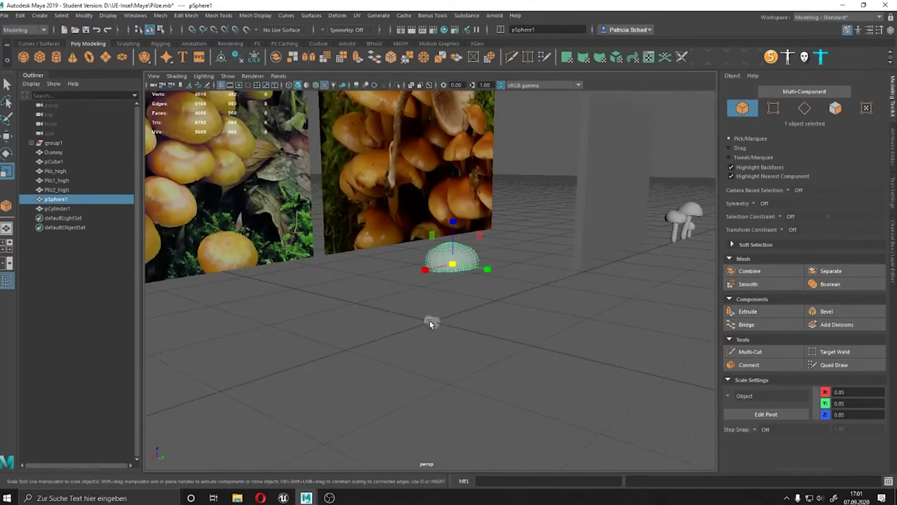
click(448, 260)
scroll(448, 259, up, 5)
scroll(476, 246, down, 2)
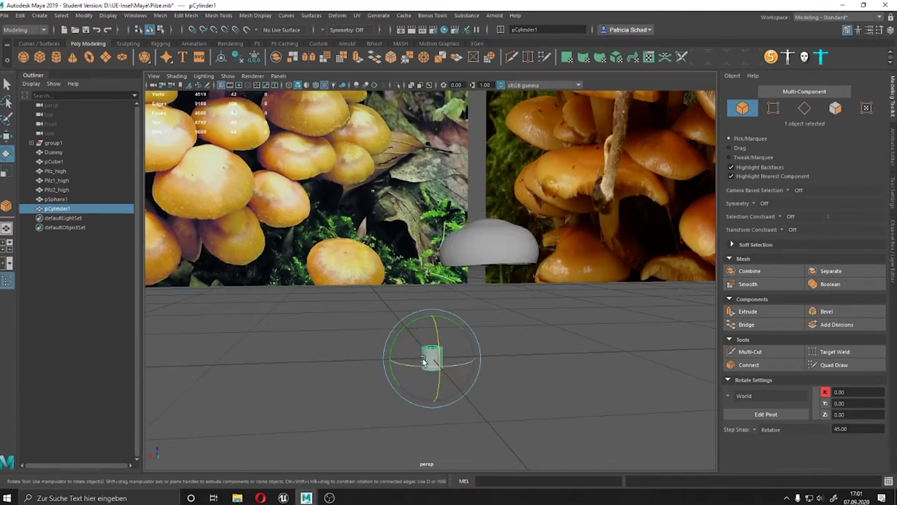
click(501, 259)
key(w)
drag(480, 259, 391, 259)
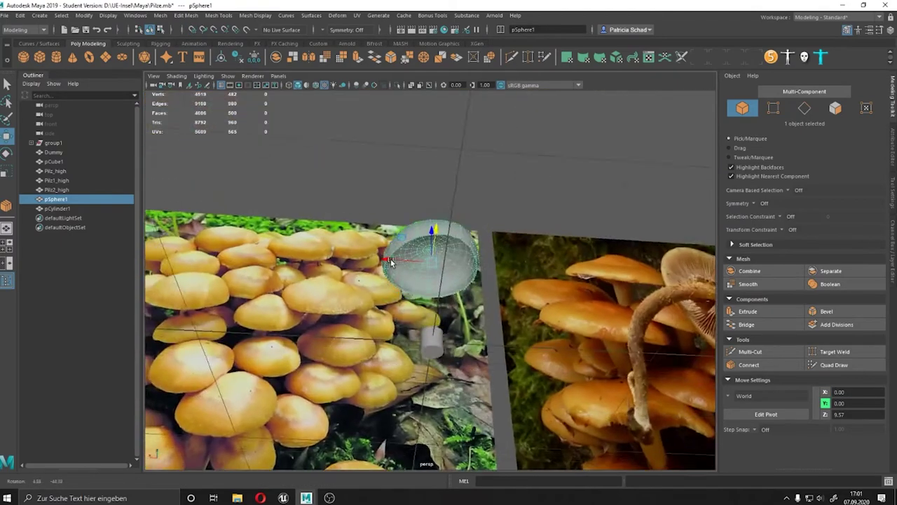
- Select the cylinder's faces and stretch them downward into a long stem below the cap
click(431, 259)
scroll(450, 220, up, 5)
scroll(451, 219, down, 5)
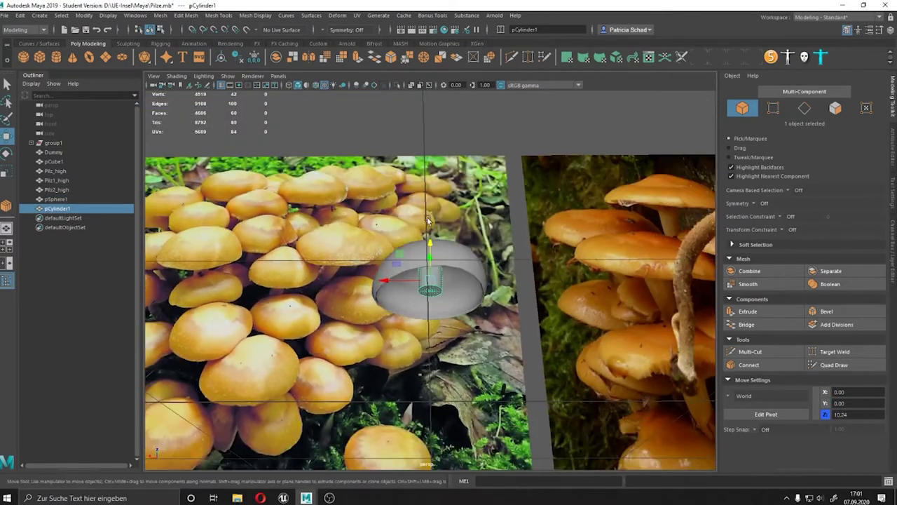
click(480, 347)
mouse_move(440, 220)
alt+mouse_down()
mouse_move(392, 231)
mouse_move(434, 210)
alt+mouse_up()
drag(430, 316, 431, 398)
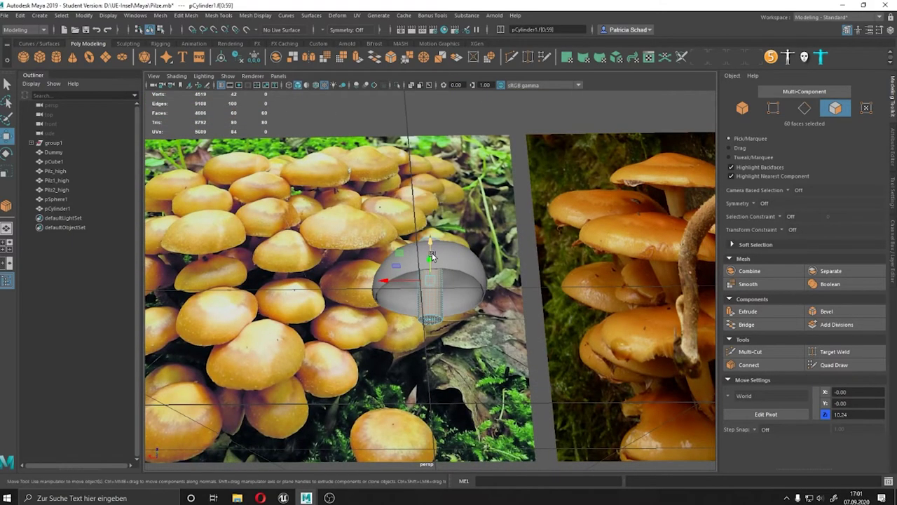
scroll(433, 259, up, 5)
alt+drag(457, 316, 426, 314)
right_drag(426, 256, 751, 232)
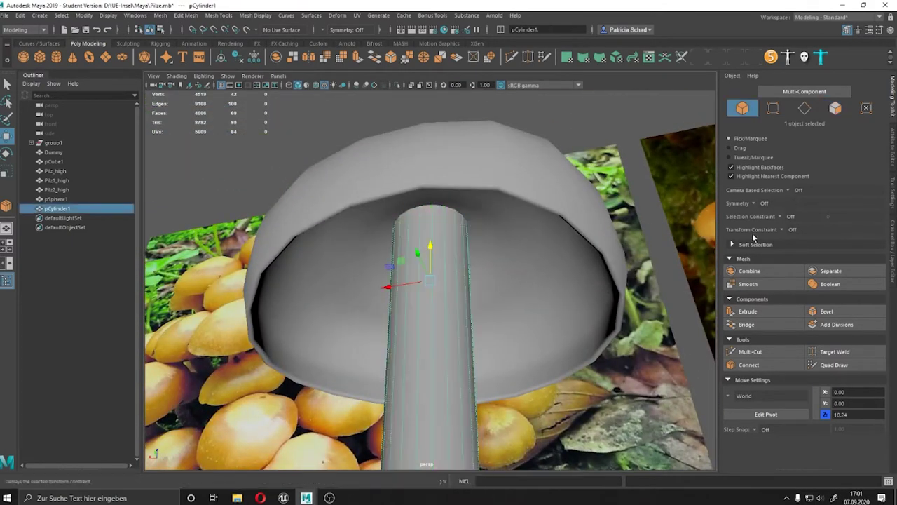
click(886, 190)
click(891, 144)
- Set the stem cylinder's Subdivisions Axis to 10
click(702, 93)
click(892, 230)
click(757, 200)
double_click(862, 222)
text(10)
key(Return)
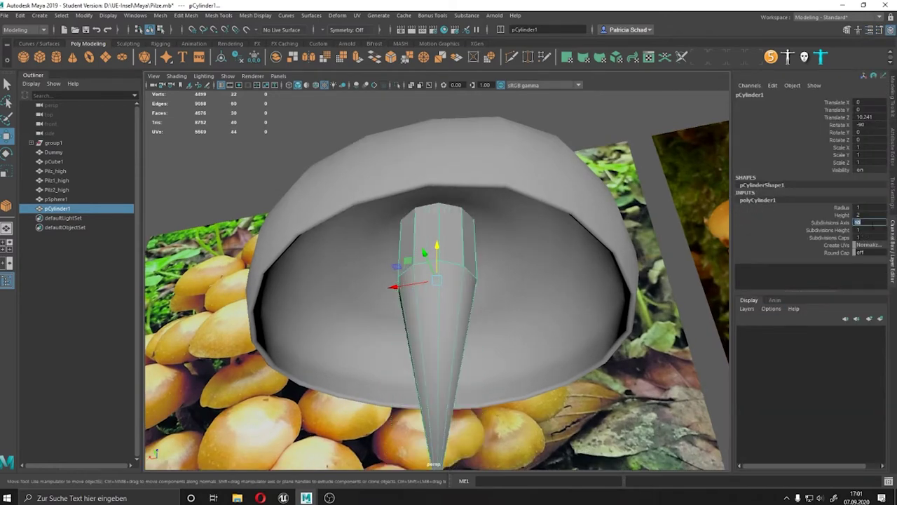
scroll(445, 303, down, 5)
- Raise the stem's bottom vertex ring to shorten it just below the cap
right_drag(423, 259, 401, 224)
mouse_move(462, 267)
mouse_down()
mouse_move(413, 245)
mouse_move(408, 306)
mouse_move(481, 364)
mouse_move(475, 450)
mouse_up()
drag(442, 353, 442, 320)
right_drag(430, 234, 430, 210)
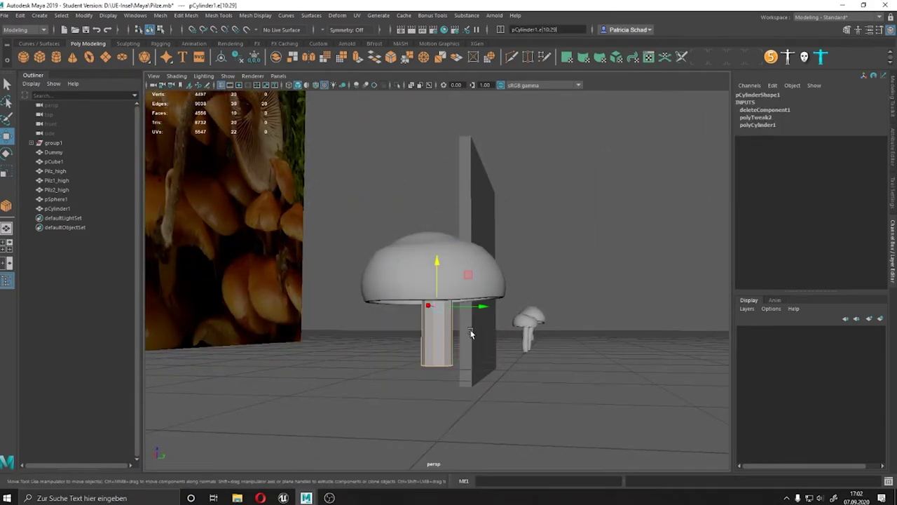
- Extrude the stem's bottom edge ring and rotate the new segment sideways
shift+drag(436, 330, 423, 342)
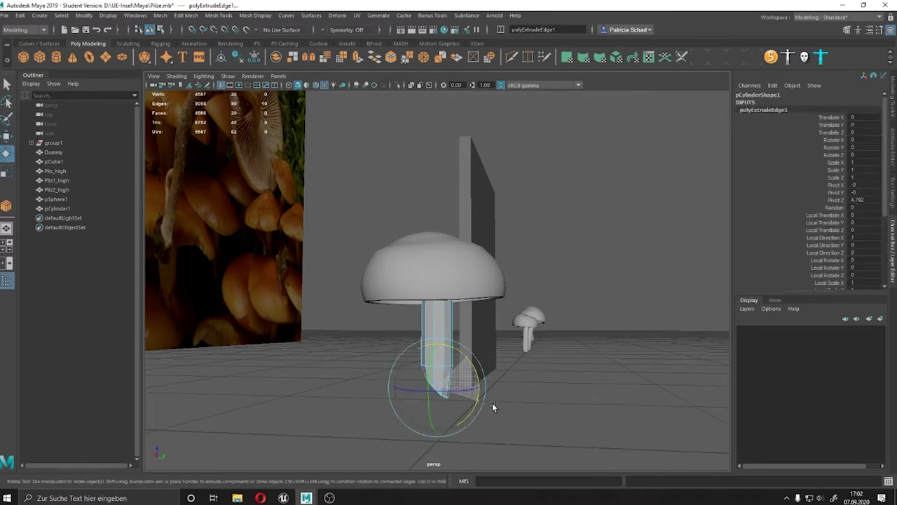
key(e)
mouse_move(448, 384)
shift+mouse_down()
mouse_move(412, 373)
mouse_move(424, 386)
shift+mouse_up()
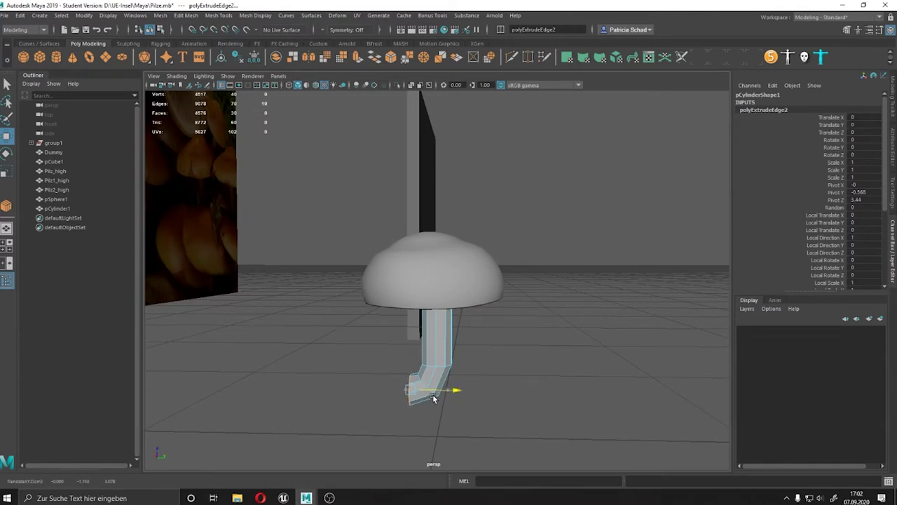
mouse_move(334, 393)
alt+mouse_down()
mouse_move(382, 389)
mouse_move(472, 405)
mouse_move(298, 368)
alt+mouse_up()
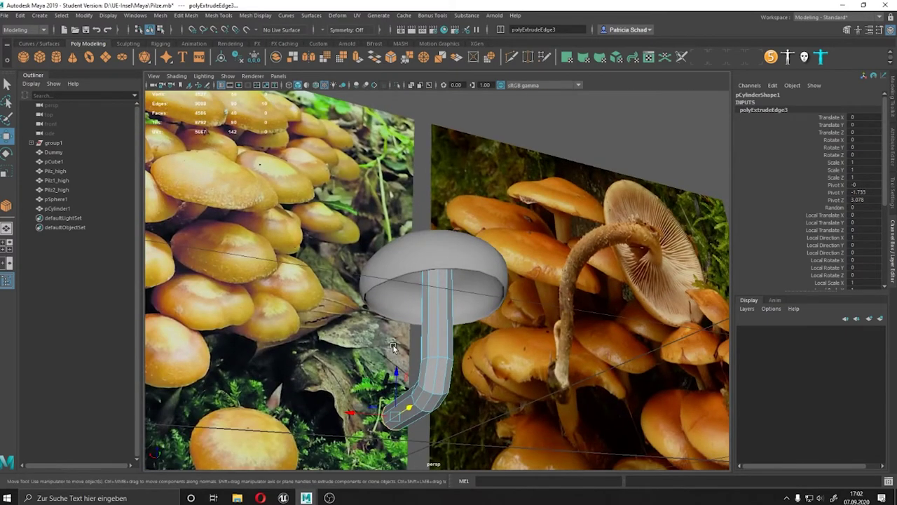
- Select vertices at the end of the bent stem's arm
alt+drag(394, 346, 524, 248)
right_drag(524, 249, 480, 251)
drag(521, 338, 415, 356)
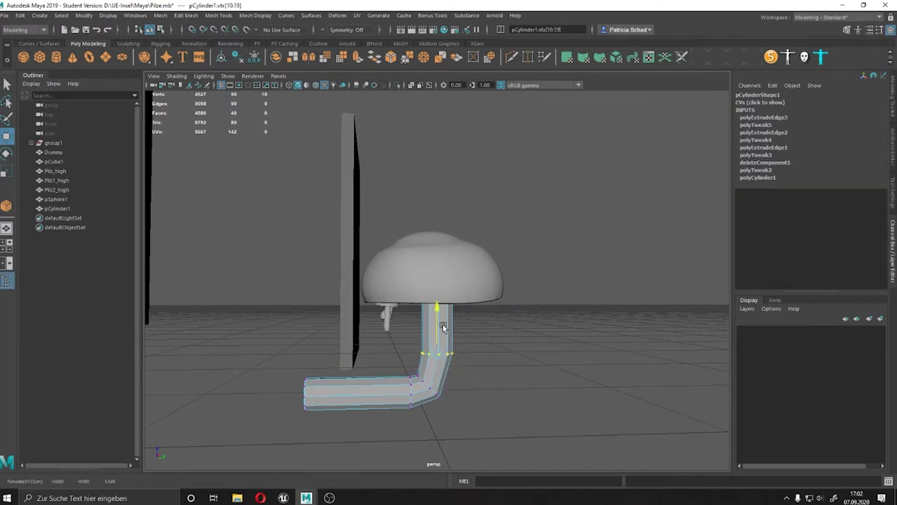
drag(422, 432, 423, 431)
mouse_move(422, 432)
alt+mouse_down()
mouse_move(432, 394)
mouse_move(411, 369)
alt+mouse_up()
mouse_move(410, 369)
alt+mouse_down()
mouse_move(449, 378)
mouse_move(450, 349)
mouse_move(460, 395)
mouse_move(391, 363)
alt+mouse_up()
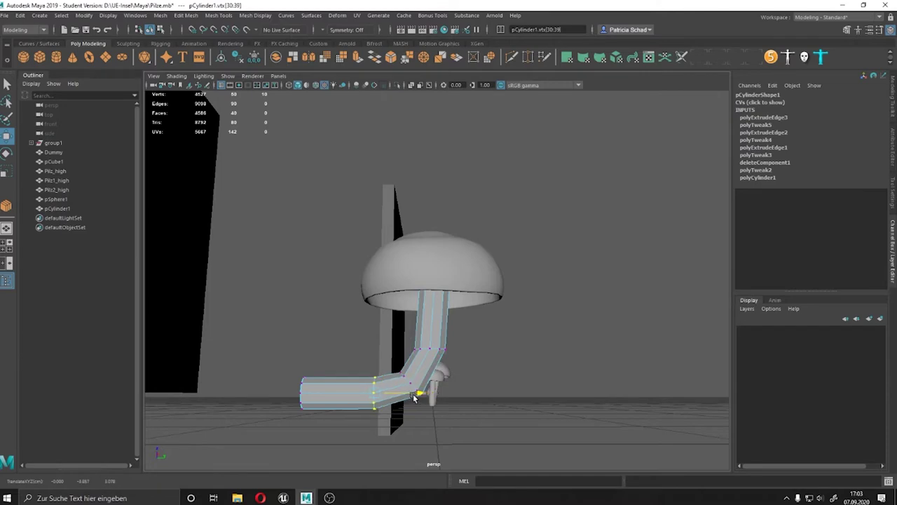
alt+drag(379, 366, 405, 383)
mouse_move(313, 393)
alt+mouse_down()
mouse_move(347, 387)
mouse_move(518, 233)
alt+mouse_up()
right_drag(437, 236, 480, 224)
alt+drag(480, 225, 474, 334)
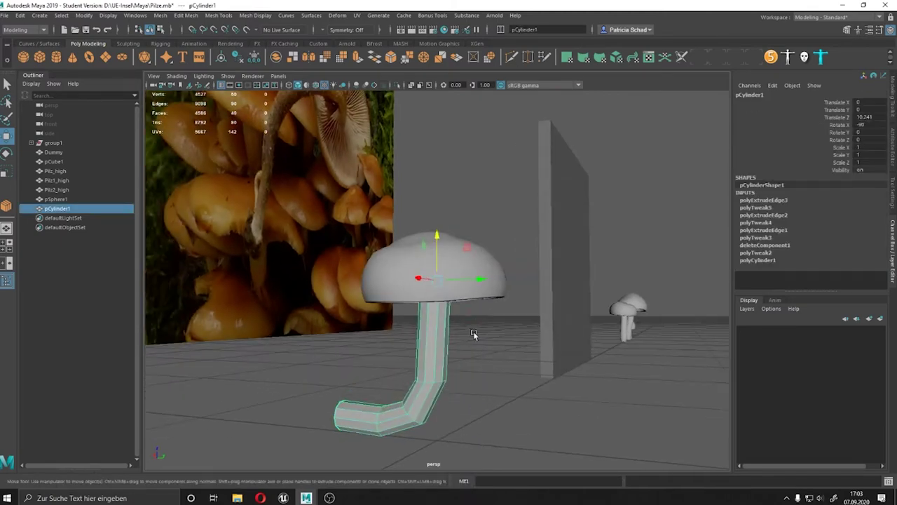
- Scale the whole stem uniformly to 0.79 and select its end vertex ring
mouse_move(436, 280)
mouse_down()
mouse_move(397, 272)
mouse_move(461, 317)
mouse_move(315, 434)
mouse_up()
key(F9)
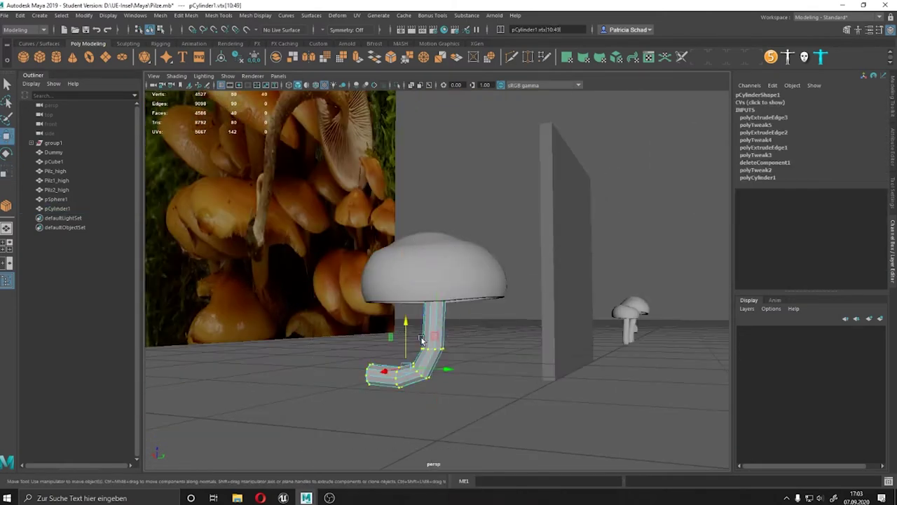
alt+drag(379, 383, 365, 392)
mouse_move(343, 393)
mouse_down()
mouse_move(355, 404)
mouse_move(443, 389)
mouse_up()
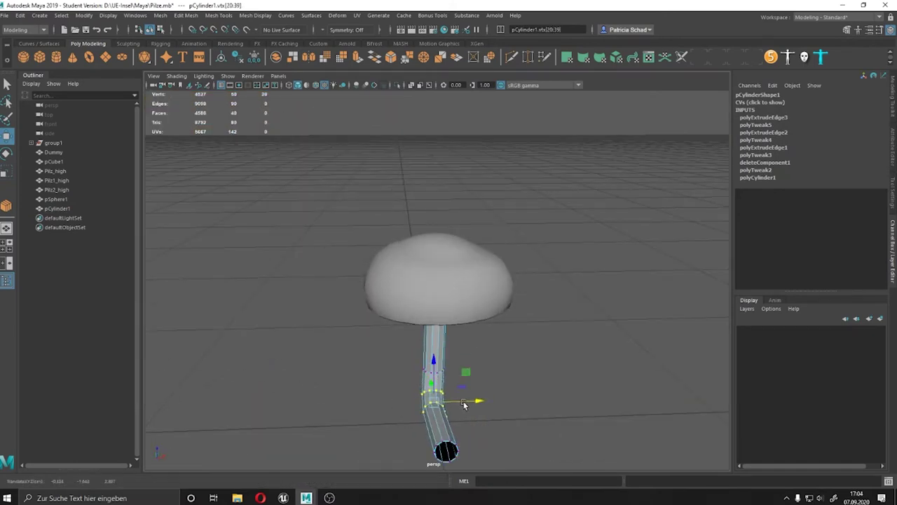
- Select the middle and bottom vertex rings and bend the stem's lower end sideways
alt+drag(467, 451, 392, 429)
drag(339, 372, 464, 446)
mouse_move(420, 392)
alt+mouse_down()
mouse_move(530, 425)
mouse_move(474, 363)
alt+mouse_up()
shift+drag(466, 424, 410, 308)
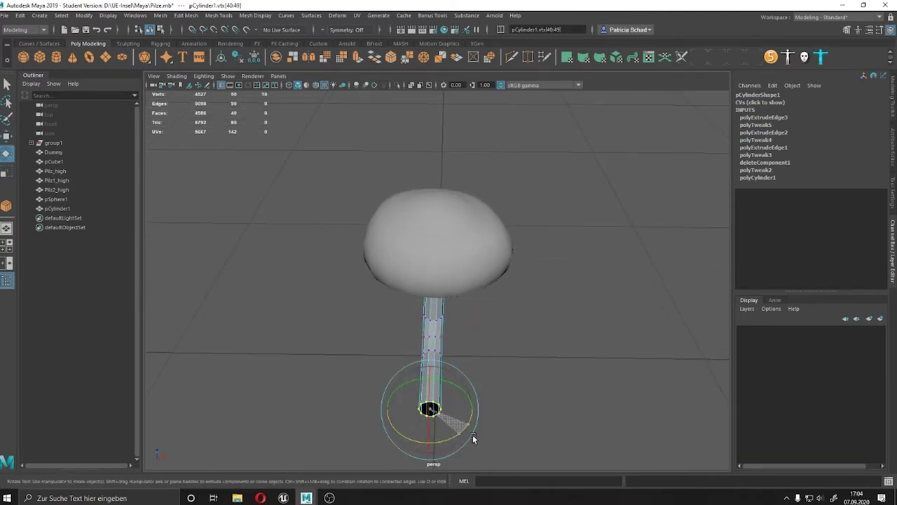
key(w)
drag(447, 412, 359, 347)
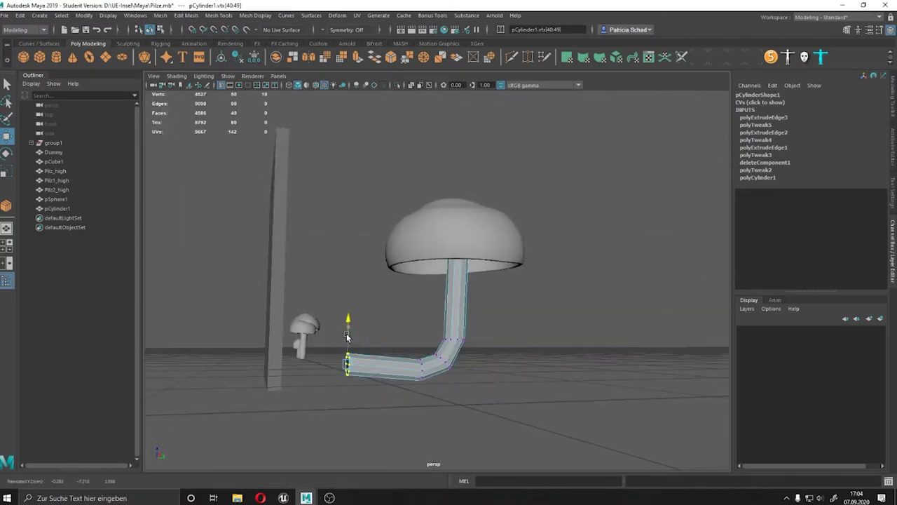
- Select the stem's edges and apply Soften Edge
mouse_move(363, 307)
alt+mouse_down()
mouse_move(412, 342)
mouse_move(449, 281)
alt+mouse_up()
key(F8)
click(485, 242)
mouse_move(496, 244)
alt+mouse_down()
mouse_move(420, 231)
mouse_move(468, 290)
mouse_move(457, 238)
mouse_move(479, 332)
mouse_move(533, 407)
mouse_move(316, 184)
alt+mouse_up()
click(456, 239)
key(F10)
click(211, 19)
click(266, 74)
- Resize the vertex ring at the stem's end
alt+drag(392, 210, 448, 267)
key(F9)
drag(321, 256, 381, 386)
- Smooth the bent mushroom stem mesh with Mesh > Smooth (polySmoothFace1)
key(r)
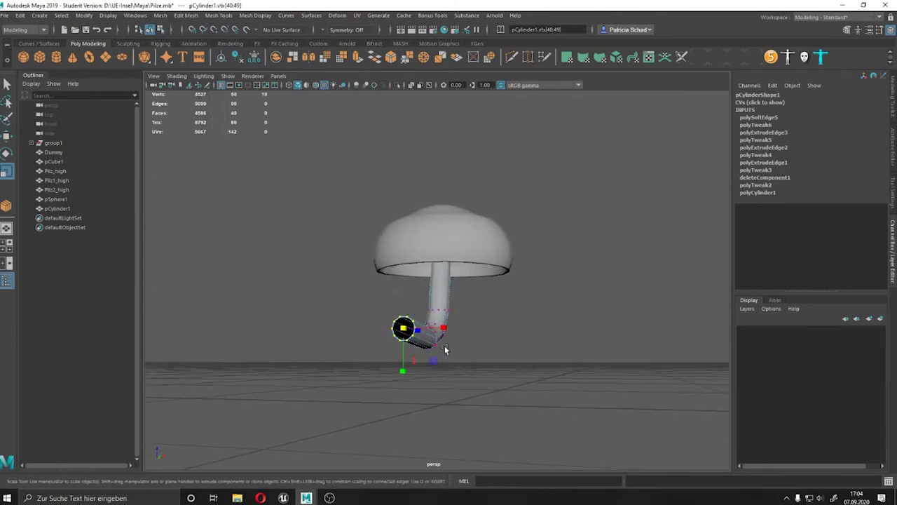
mouse_move(441, 363)
alt+mouse_down()
mouse_move(483, 400)
mouse_move(458, 360)
mouse_move(444, 376)
mouse_move(319, 347)
mouse_move(562, 259)
alt+mouse_up()
right_drag(436, 236, 445, 206)
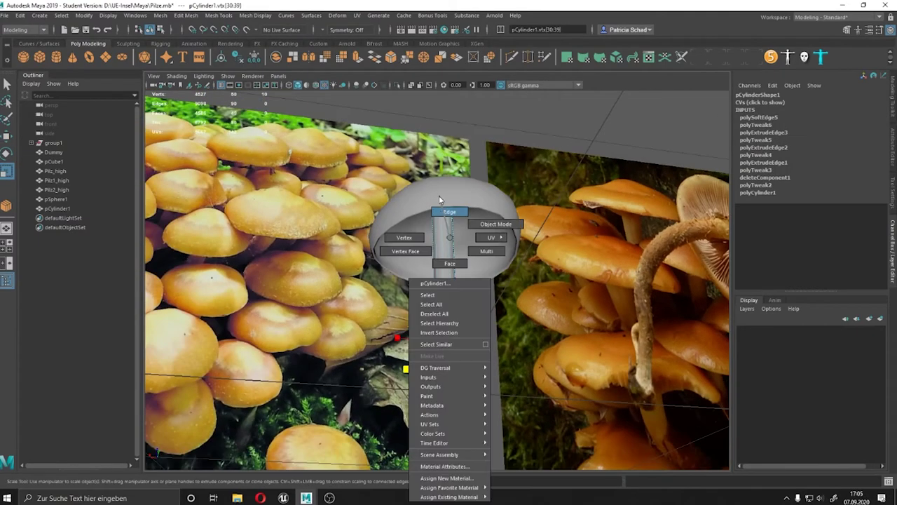
mouse_move(436, 238)
alt+mouse_down()
mouse_move(449, 273)
mouse_move(444, 300)
mouse_move(520, 308)
mouse_move(525, 361)
mouse_move(555, 249)
mouse_move(482, 321)
mouse_move(575, 273)
mouse_move(483, 291)
alt+mouse_up()
click(525, 361)
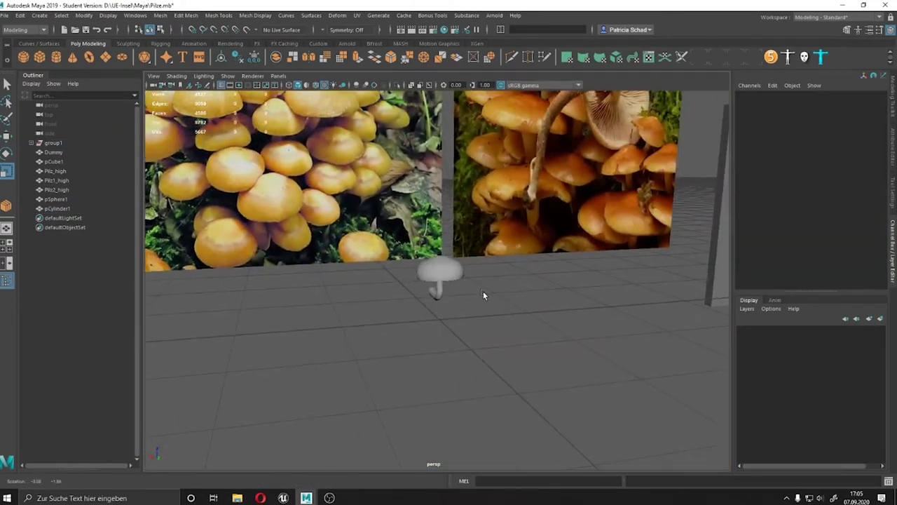
click(449, 279)
key(f)
click(326, 60)
mouse_move(491, 280)
alt+mouse_down()
mouse_move(547, 236)
mouse_move(556, 363)
mouse_move(620, 380)
mouse_move(447, 375)
alt+mouse_up()
click(500, 356)
- Combine the cap and smoothed stem into one mesh and add a new sphere, pSphere2
mouse_move(501, 357)
alt+mouse_down()
mouse_move(497, 377)
mouse_move(488, 330)
alt+mouse_up()
click(438, 278)
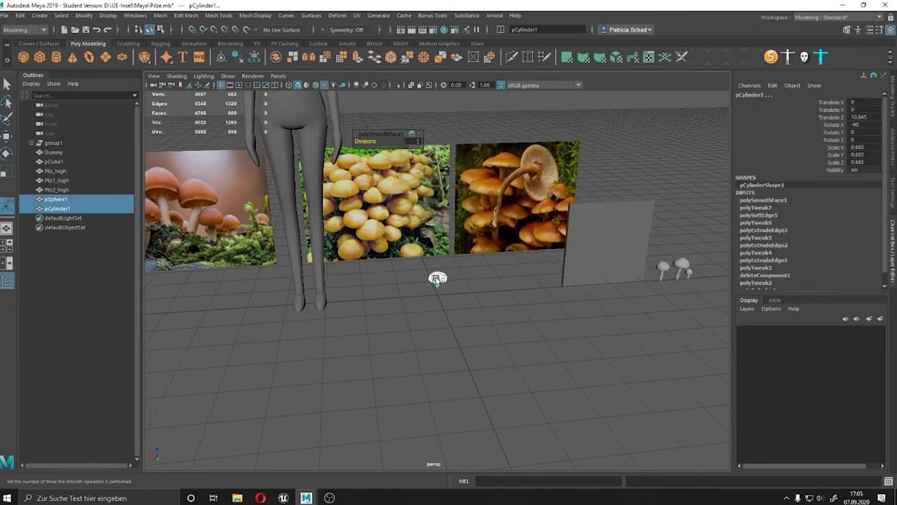
right_click(465, 238)
shift+right_drag(395, 255, 393, 360)
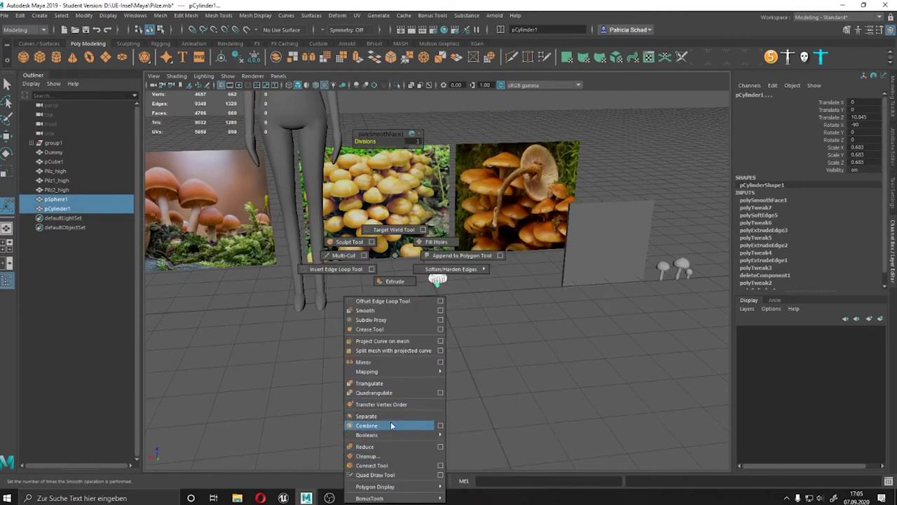
click(391, 425)
click(468, 307)
scroll(469, 283, up, 5)
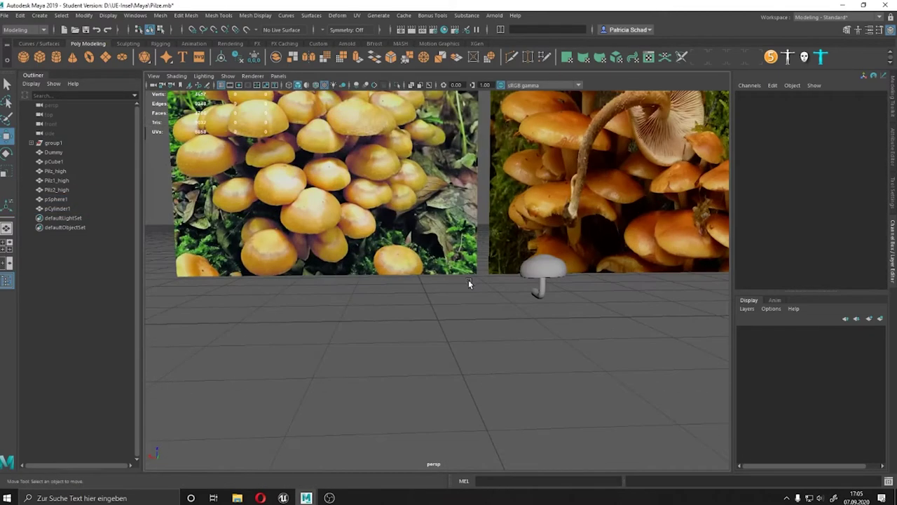
click(24, 58)
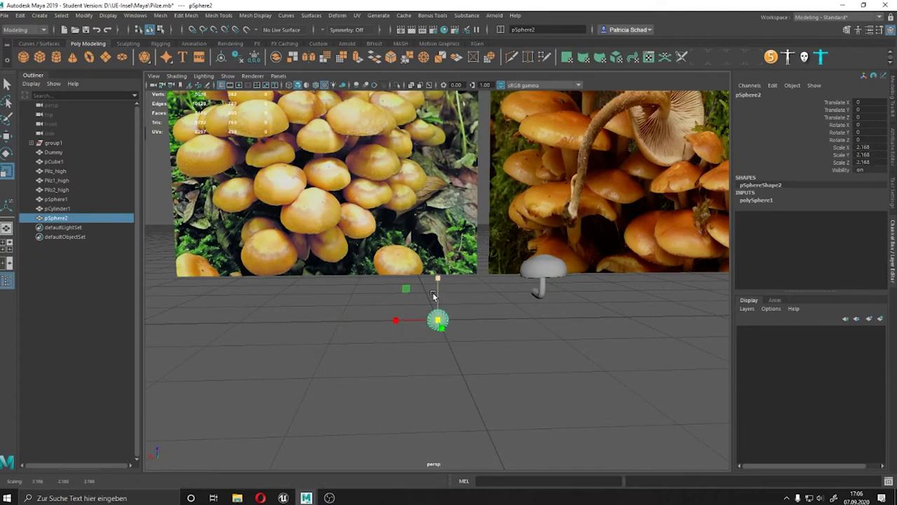
- Delete the lower faces of pSphere2 to leave an open dome
mouse_move(436, 259)
alt+mouse_down()
mouse_move(456, 300)
mouse_move(423, 263)
alt+mouse_up()
right_click(423, 263)
click(420, 258)
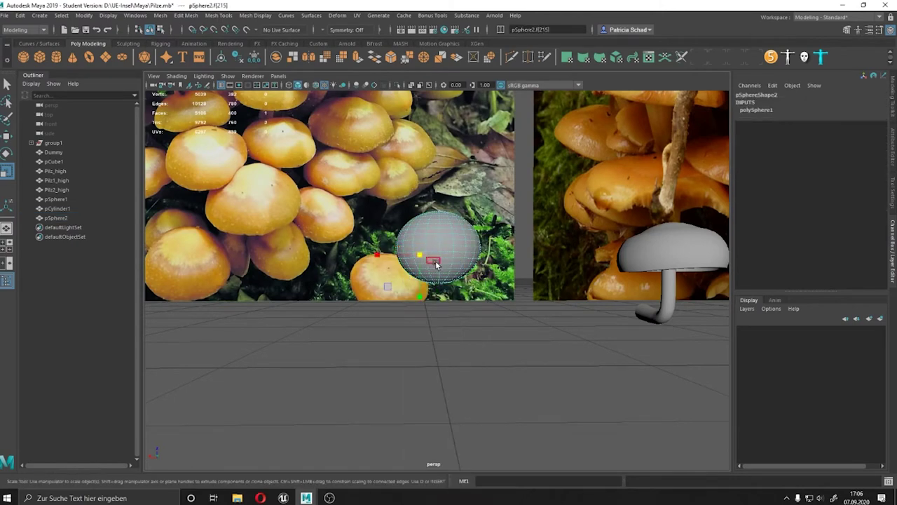
key(Delete)
alt+drag(426, 230, 436, 256)
right_drag(436, 257, 439, 286)
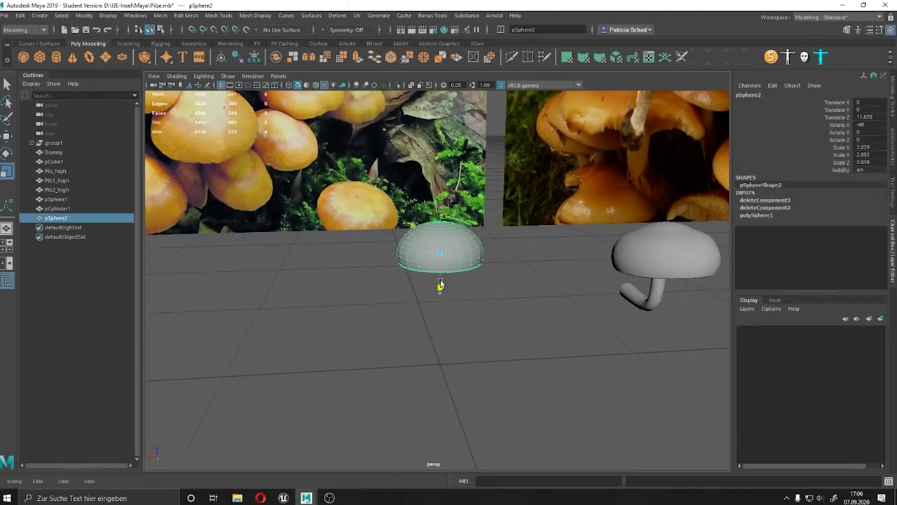
alt+drag(439, 286, 708, 136)
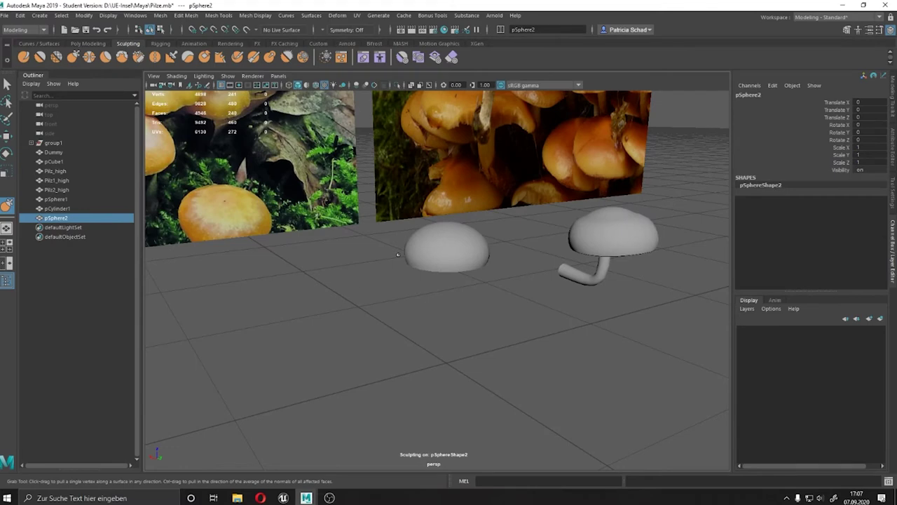
- Sculpt the dome with the Grab brush into a low, flattened cap shape
drag(439, 225, 502, 332)
mouse_move(439, 257)
alt+mouse_down()
mouse_move(623, 234)
mouse_move(525, 219)
alt+mouse_up()
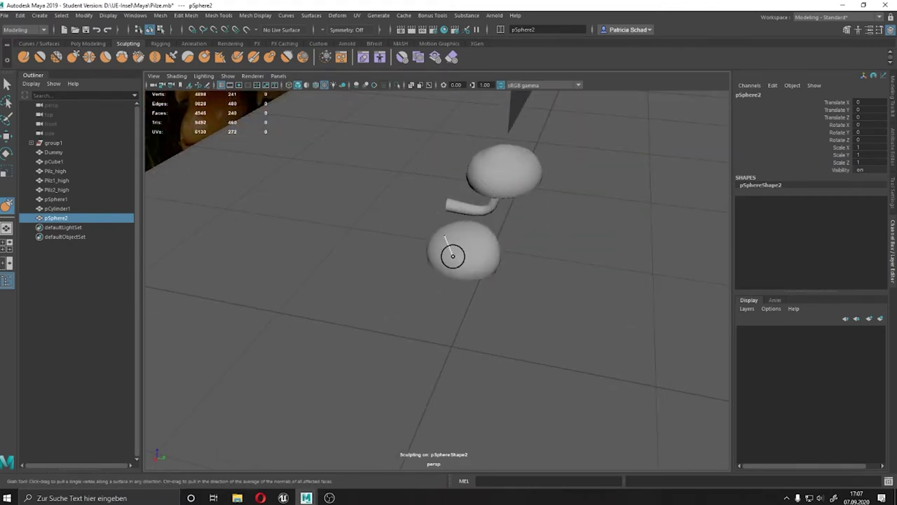
mouse_move(420, 245)
alt+mouse_down()
mouse_move(376, 245)
mouse_move(525, 176)
mouse_move(432, 235)
mouse_move(412, 268)
mouse_move(459, 234)
mouse_move(449, 267)
mouse_move(475, 286)
alt+mouse_up()
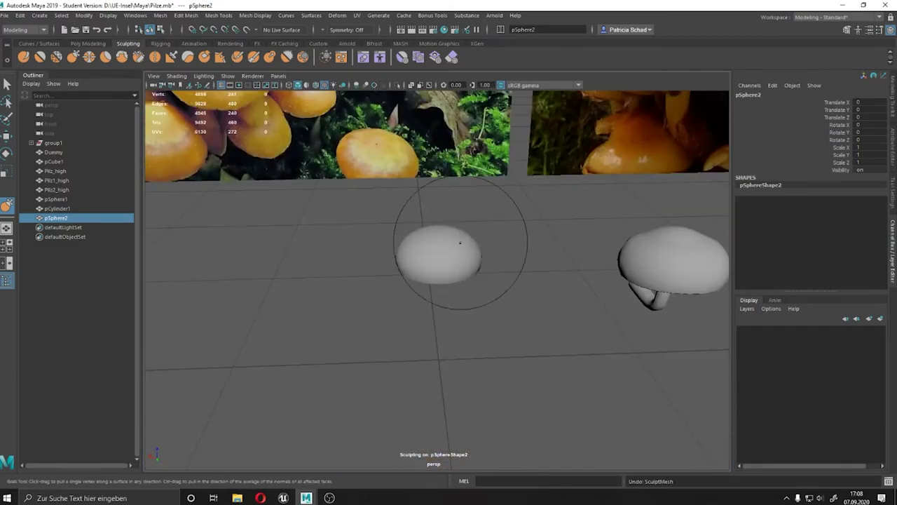
drag(443, 235, 429, 225)
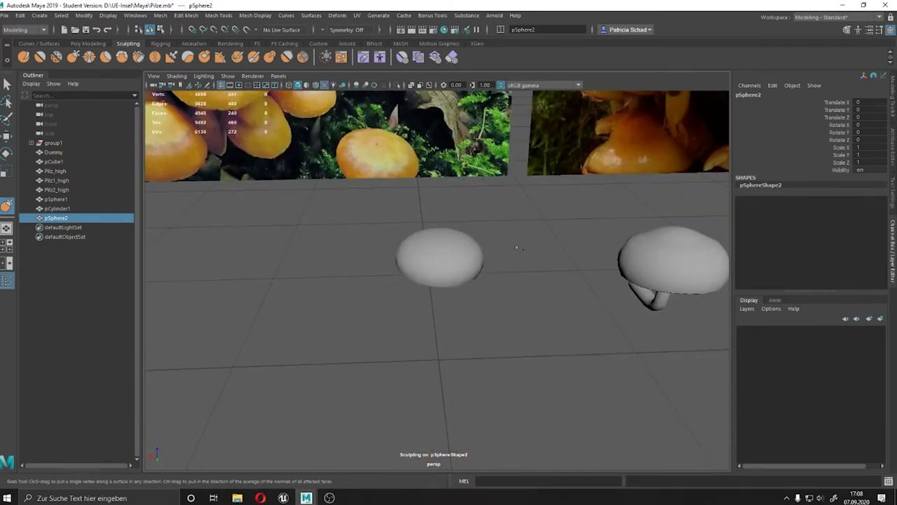
alt+drag(516, 247, 442, 226)
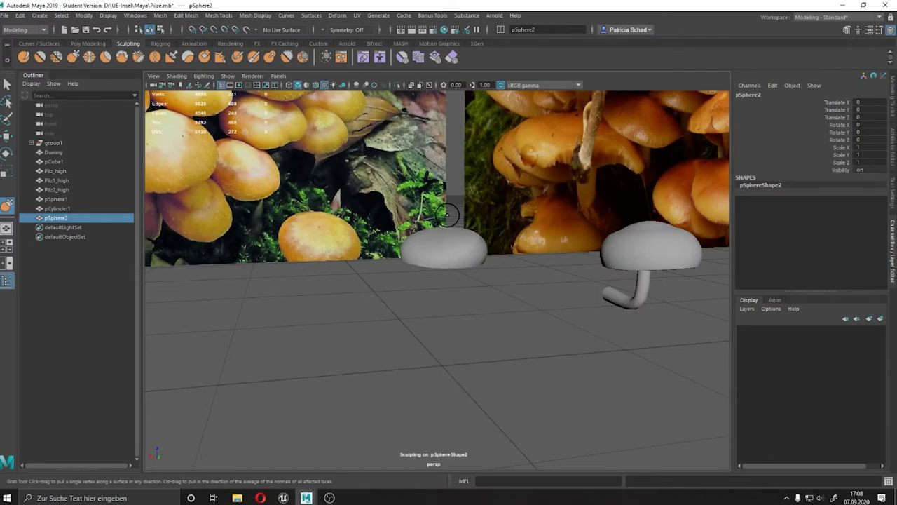
mouse_move(427, 253)
alt+mouse_down()
mouse_move(571, 250)
mouse_move(481, 249)
mouse_move(572, 327)
mouse_move(476, 276)
mouse_move(627, 274)
mouse_move(488, 296)
mouse_move(441, 284)
mouse_move(412, 291)
alt+mouse_up()
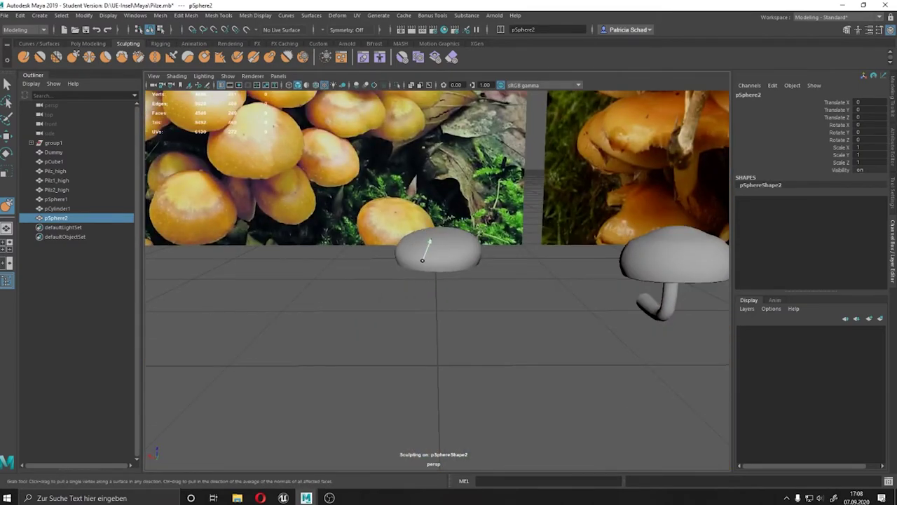
key(ctrl+z)
key(shift+z)
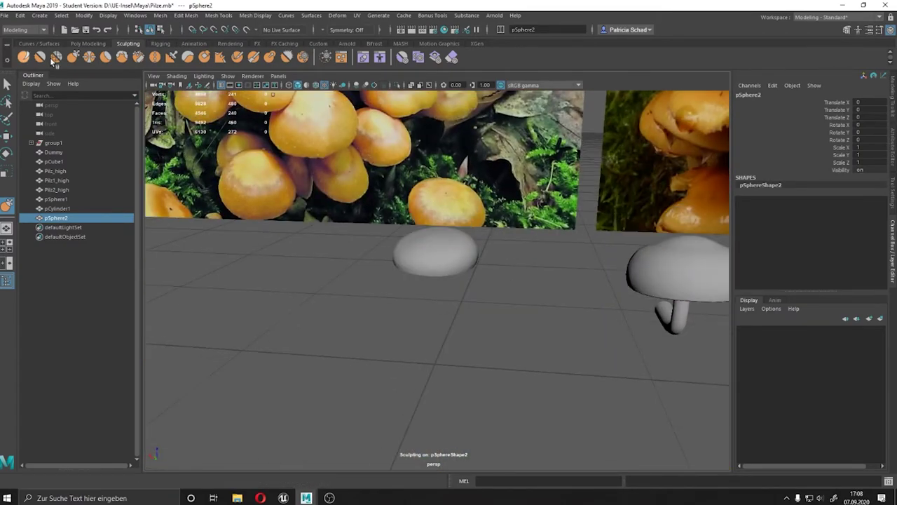
scroll(450, 236, up, 3)
right_drag(429, 226, 436, 221)
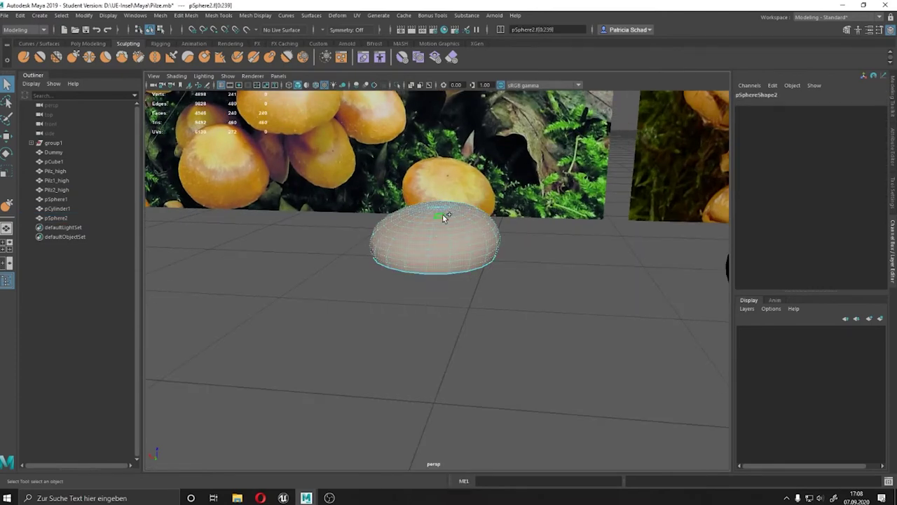
- Select the top ring of faces on the sphere and scale and move it
scroll(442, 210, up, 2)
double_click(449, 173)
scroll(432, 180, up, 1)
key(r)
scroll(401, 173, up, 4)
scroll(424, 248, down, 4)
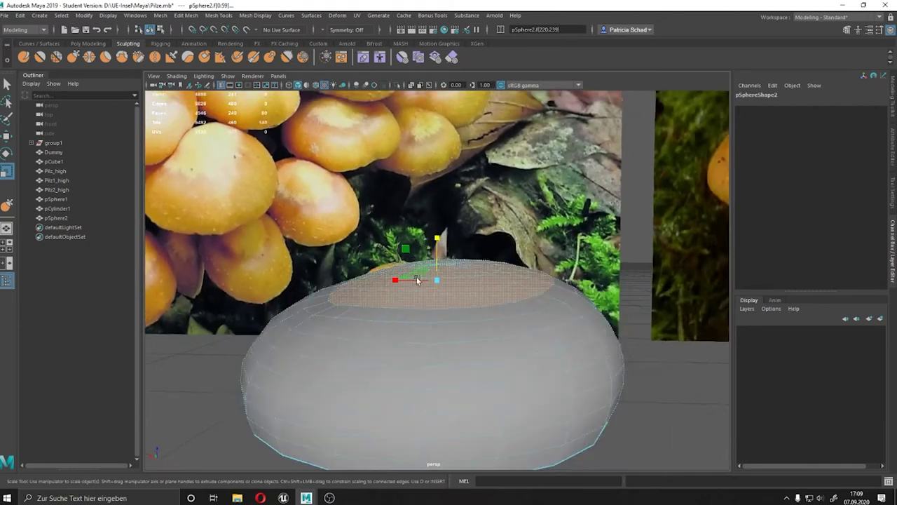
key(w)
mouse_move(428, 279)
alt+mouse_down()
mouse_move(421, 294)
mouse_move(434, 252)
mouse_move(421, 263)
mouse_move(521, 265)
mouse_move(466, 250)
mouse_move(573, 250)
mouse_move(531, 242)
alt+mouse_up()
click(466, 250)
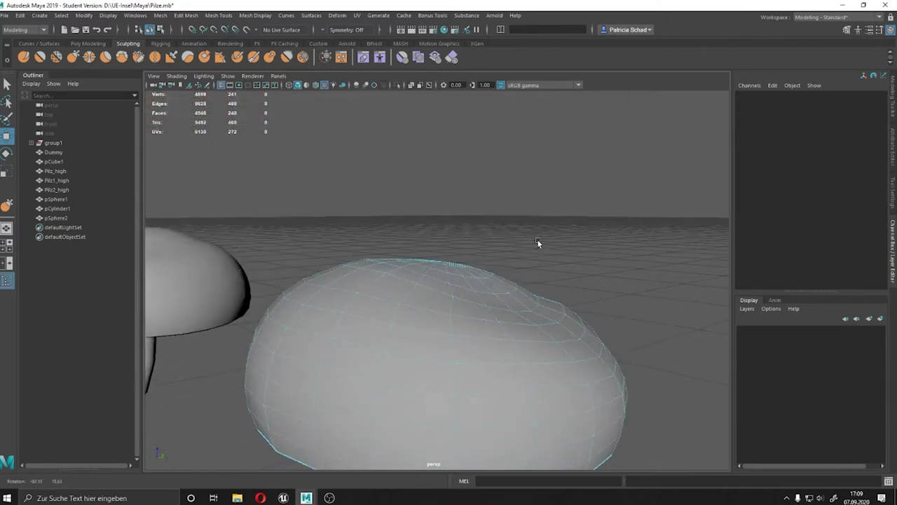
alt+drag(480, 218, 370, 290)
- Turn on Soft Select for vertex moves with a falloff radius of 4.00
click(370, 295)
key(w)
key(b)
click(891, 186)
click(680, 266)
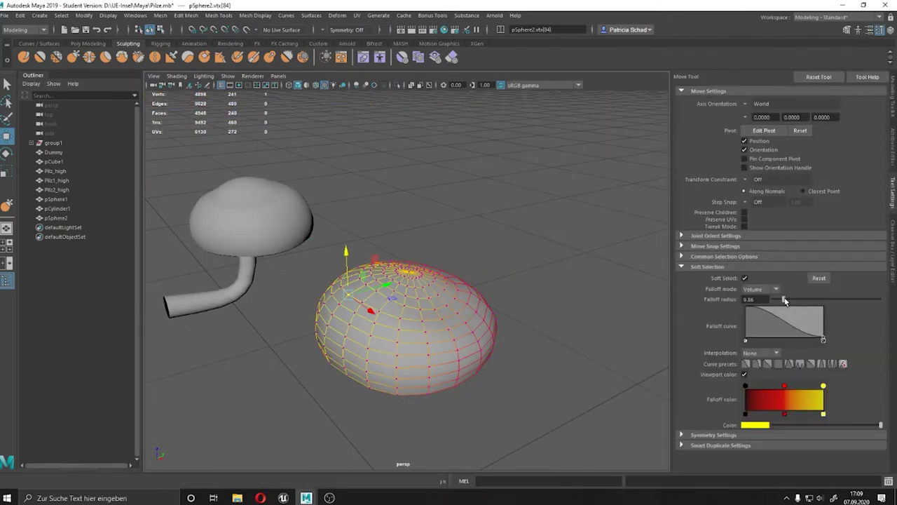
drag(775, 303, 786, 300)
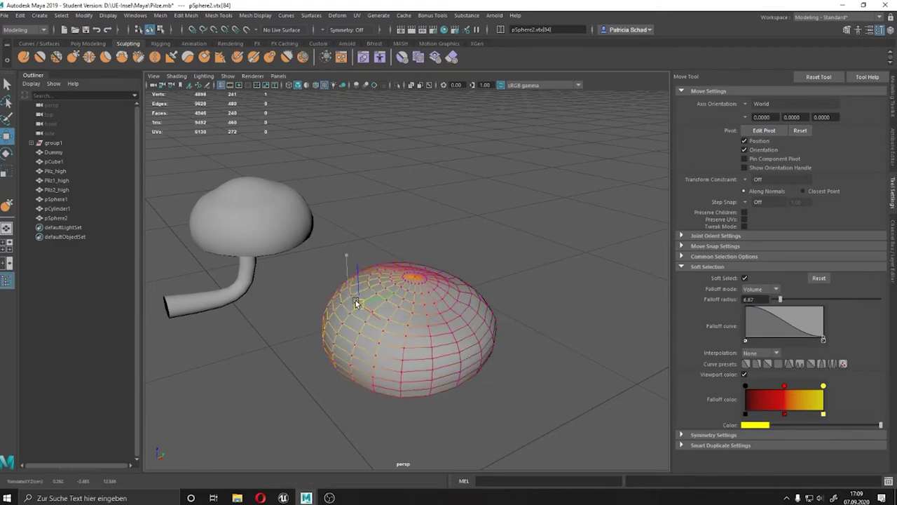
alt+drag(356, 300, 810, 301)
key(Return)
mouse_move(381, 296)
alt+mouse_down()
mouse_move(435, 291)
mouse_move(400, 311)
mouse_move(421, 302)
alt+mouse_up()
- Nudge several cap and rim vertices into an uneven, organic dome, then turn soft falloff off
click(495, 303)
mouse_move(496, 303)
alt+mouse_down()
mouse_move(539, 330)
mouse_move(327, 301)
alt+mouse_up()
click(335, 335)
mouse_move(334, 335)
alt+mouse_down()
mouse_move(330, 280)
mouse_move(425, 270)
mouse_move(416, 260)
mouse_move(380, 342)
mouse_move(508, 355)
alt+mouse_up()
click(509, 355)
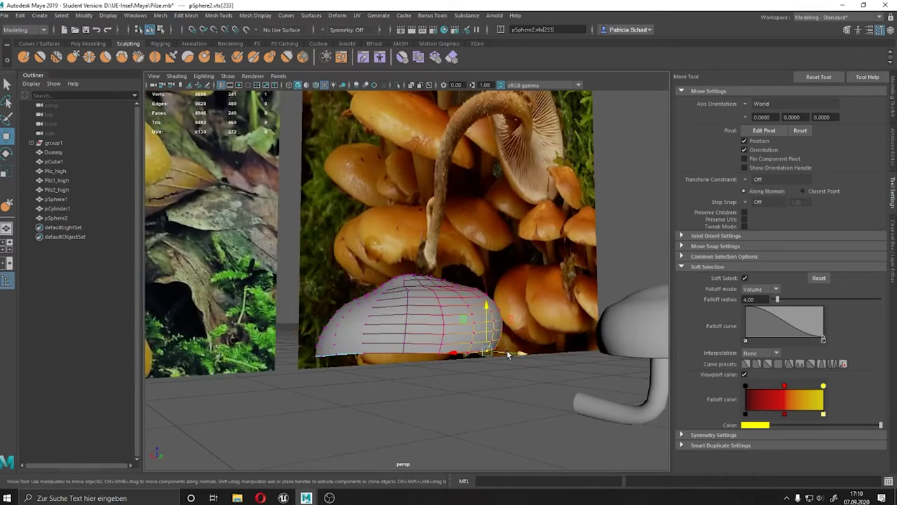
mouse_move(527, 307)
alt+mouse_down()
mouse_move(445, 351)
mouse_move(464, 338)
mouse_move(443, 368)
mouse_move(499, 365)
alt+mouse_up()
click(443, 352)
mouse_move(499, 365)
alt+right_down()
mouse_move(567, 333)
mouse_move(441, 377)
alt+right_up()
click(447, 352)
key(b)
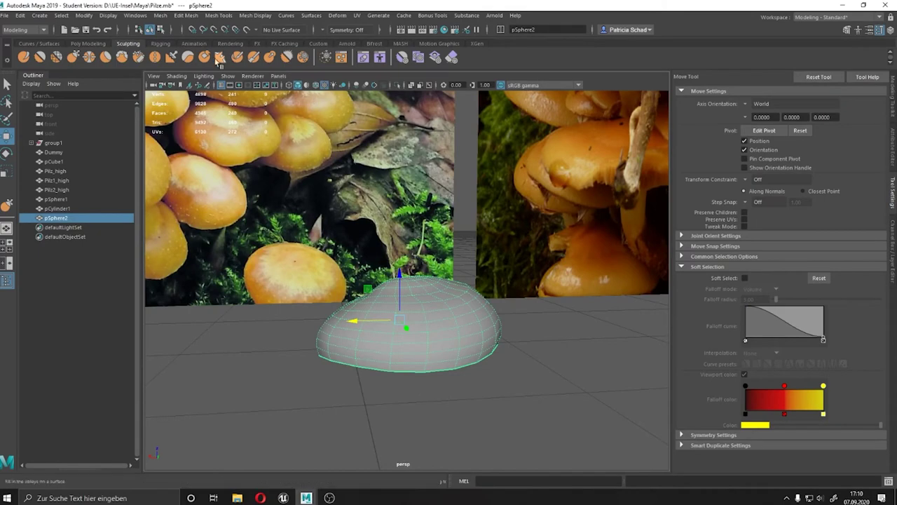
mouse_move(447, 353)
alt+mouse_down()
mouse_move(371, 332)
mouse_move(443, 239)
alt+mouse_up()
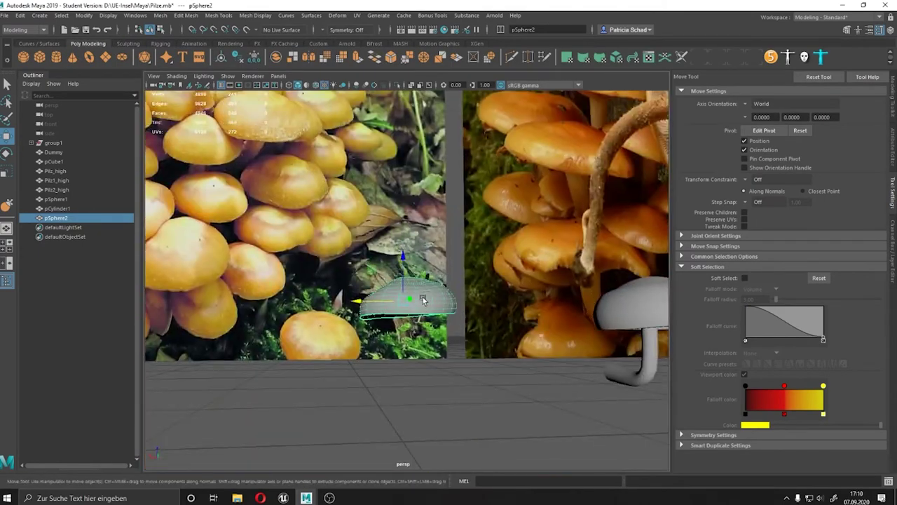
- Extrude all of the cap's faces to give the shell a wall thickness
mouse_move(442, 239)
right_down()
mouse_move(386, 244)
mouse_move(442, 265)
right_up()
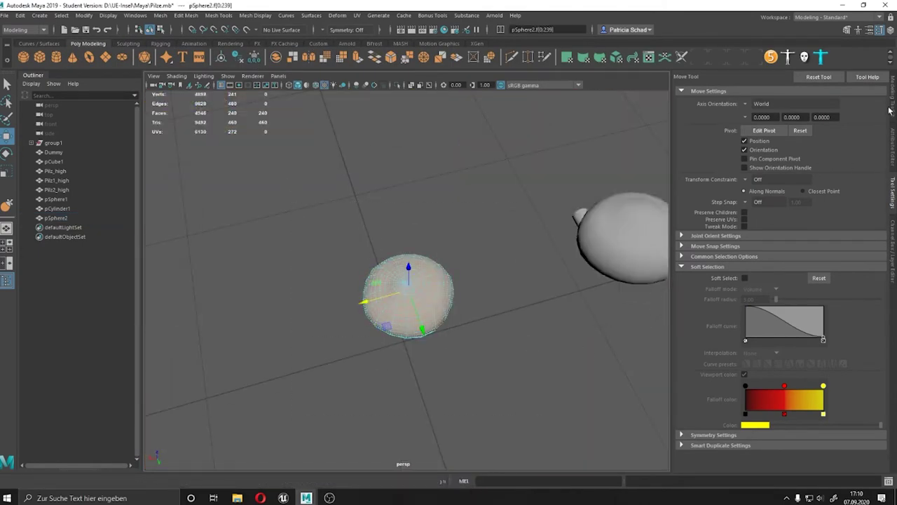
click(889, 113)
click(747, 311)
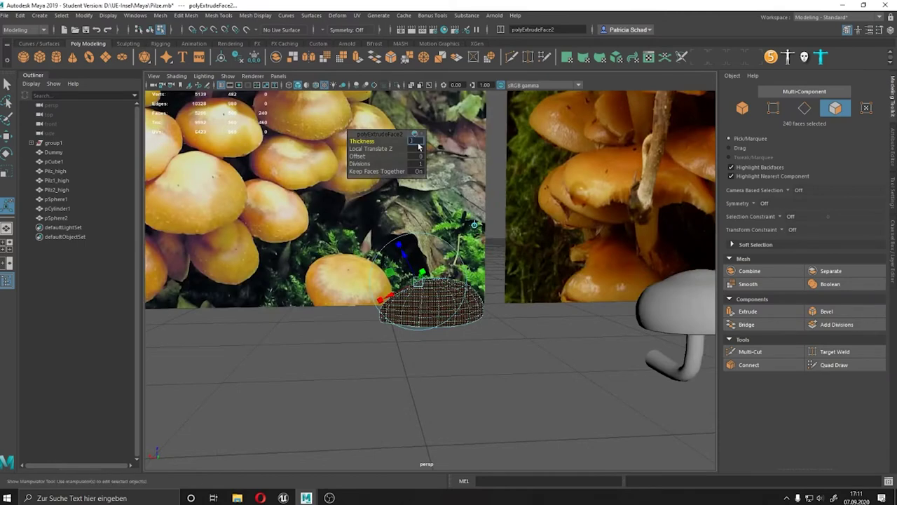
middle_drag(418, 146, 430, 152)
alt+drag(430, 153, 519, 326)
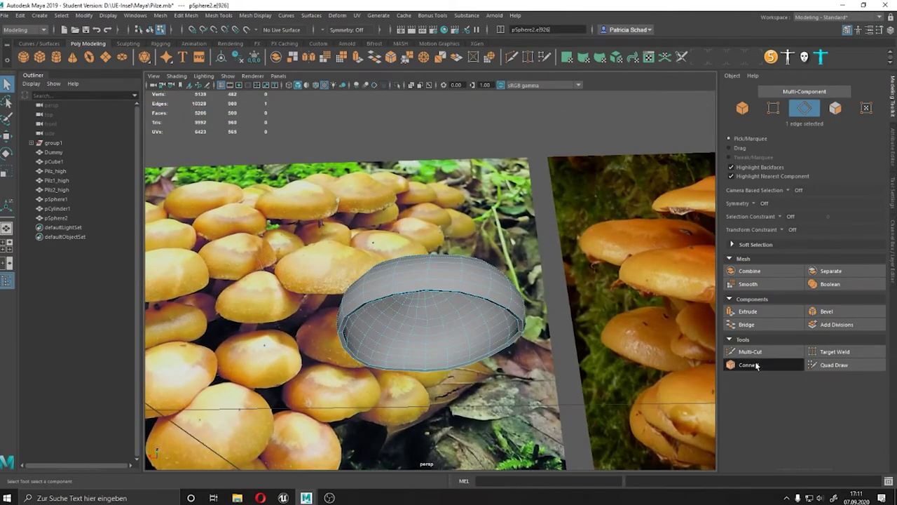
- Add an inner edge loop, grow the selection and push the inner faces up to hollow the cap
click(756, 364)
scroll(430, 316, up, 2)
key(w)
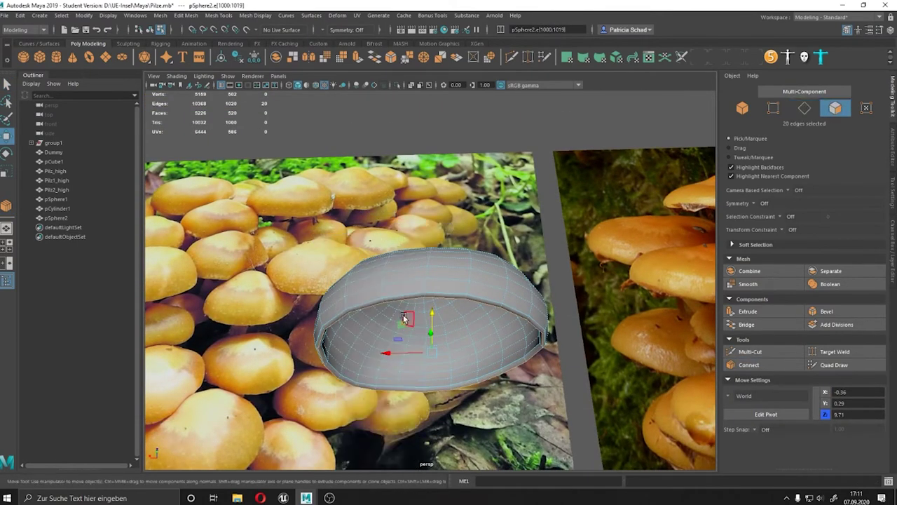
key(shift+period)
key(shift+period)
key(shift+period)
drag(428, 306, 430, 308)
- Select the cap's edges and browse the mesh editing commands
right_drag(372, 237, 370, 210)
scroll(410, 267, up, 3)
right_click(410, 239)
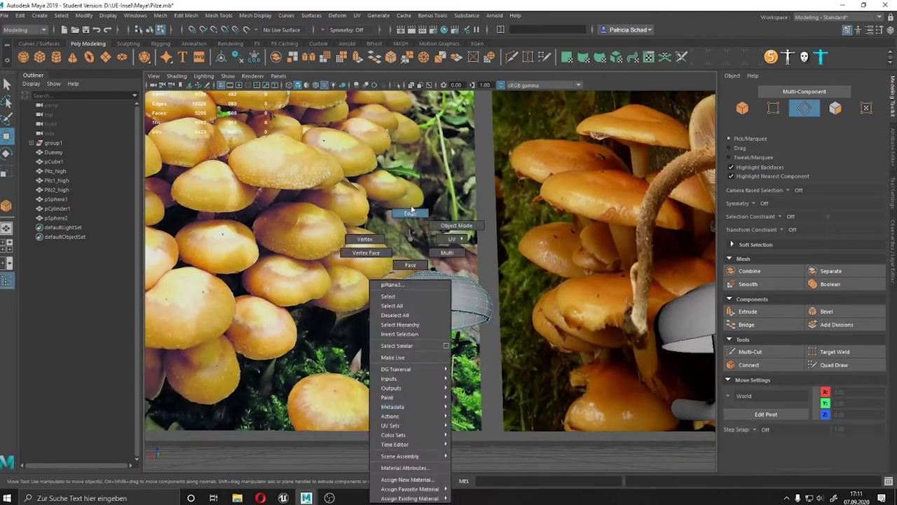
click(412, 210)
click(218, 15)
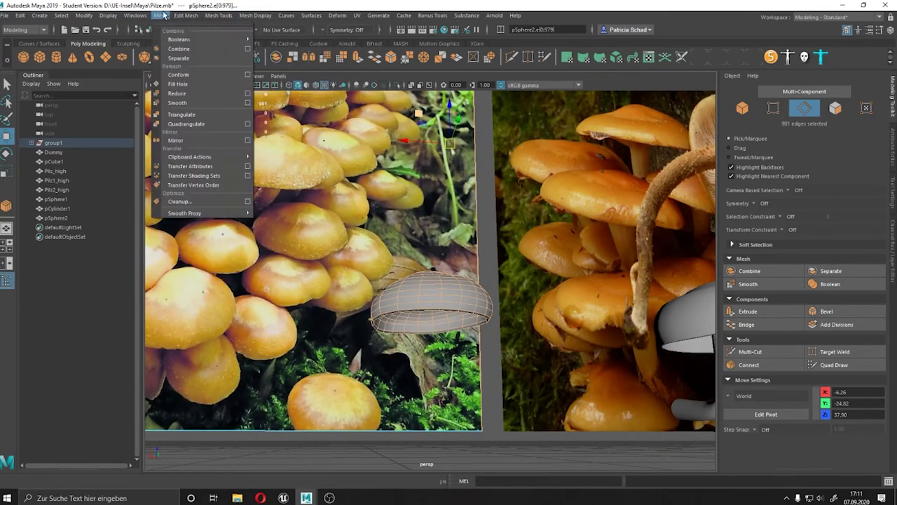
scroll(420, 280, down, 3)
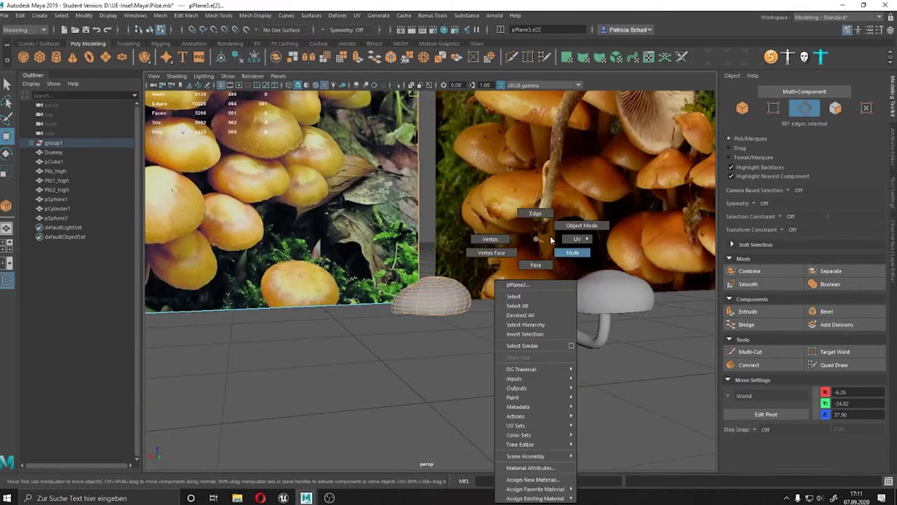
- Select the stem in vertex mode and grow a vertex selection along its bend
right_drag(500, 260, 500, 210)
click(589, 338)
key(f)
mouse_move(589, 293)
alt+mouse_down()
mouse_move(469, 276)
mouse_move(498, 373)
alt+mouse_up()
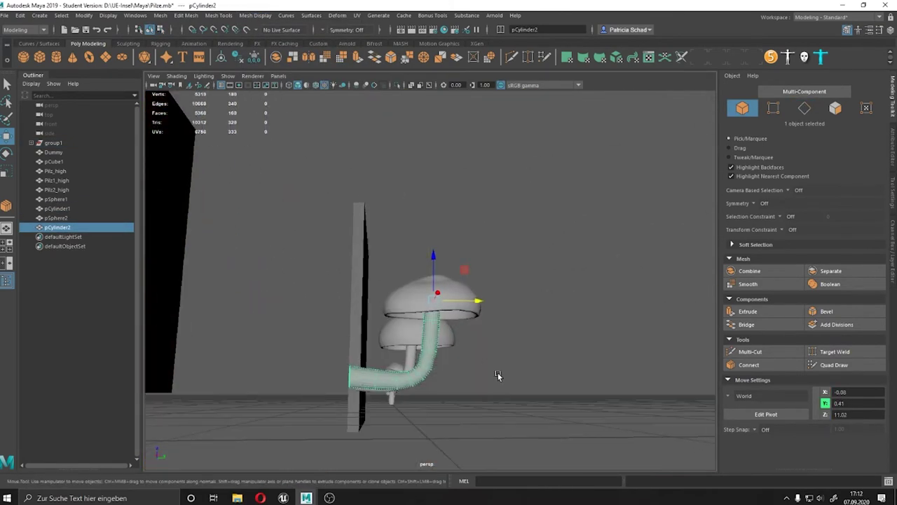
key(F9)
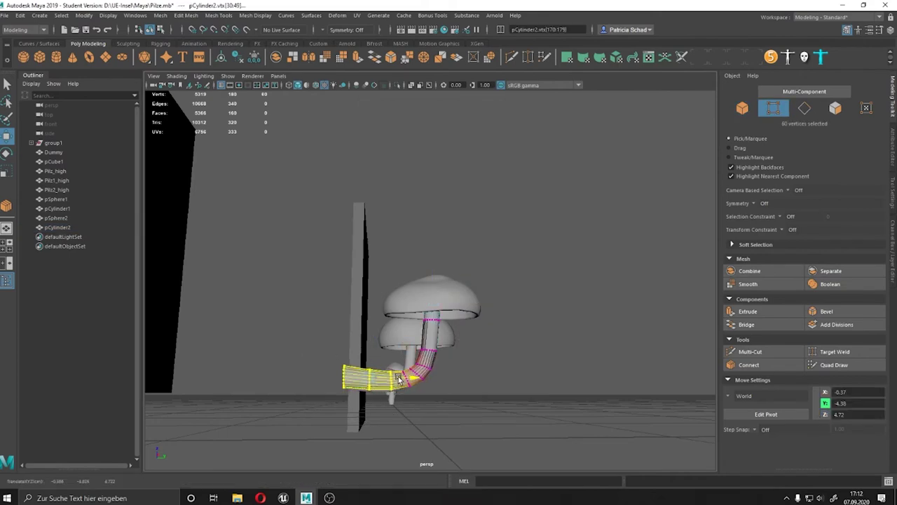
alt+drag(400, 378, 426, 370)
click(426, 370)
key(w)
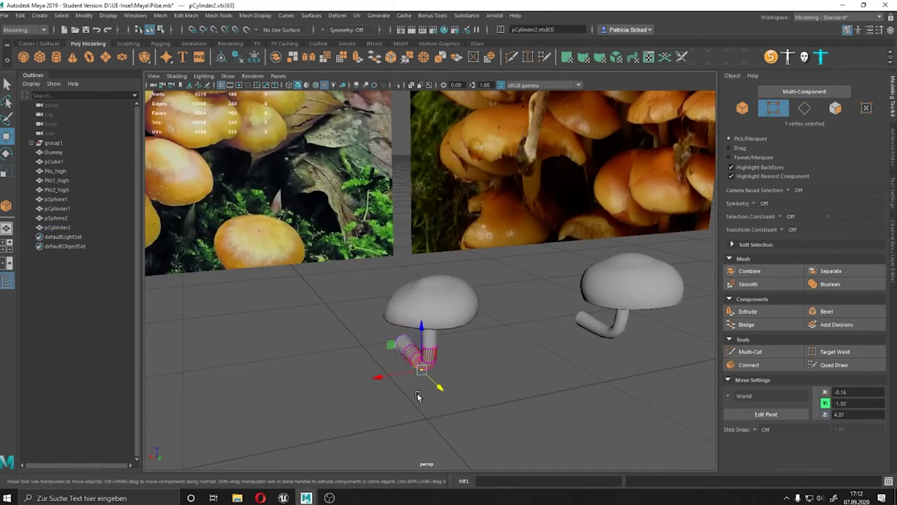
key(f)
scroll(430, 378, down, 3)
mouse_move(334, 183)
mouse_down()
mouse_move(428, 270)
mouse_move(375, 261)
mouse_up()
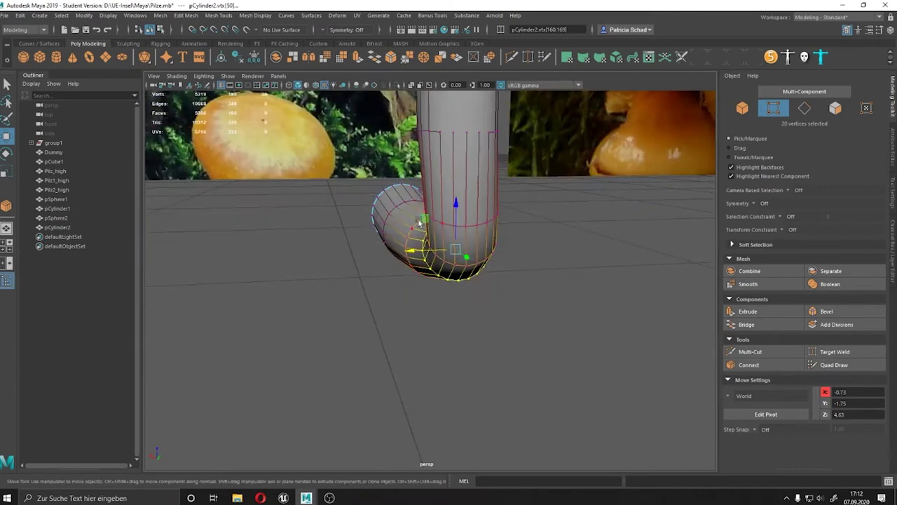
mouse_move(468, 251)
shift+mouse_down()
mouse_move(426, 327)
mouse_move(460, 237)
mouse_move(431, 303)
shift+mouse_up()
scroll(419, 273, down, 3)
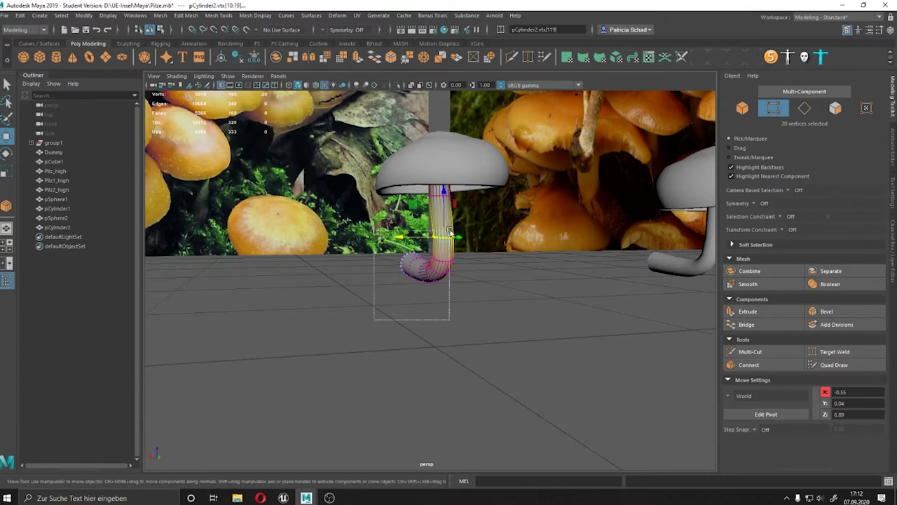
- Raise the stem's top vertex ring to meet the second cap and reposition a band of stem vertices
click(456, 303)
drag(464, 204, 419, 184)
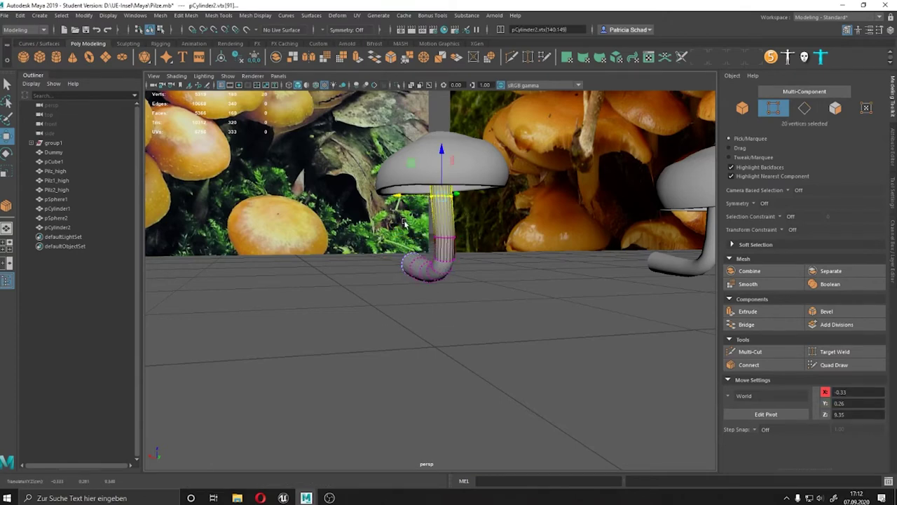
scroll(374, 238, up, 3)
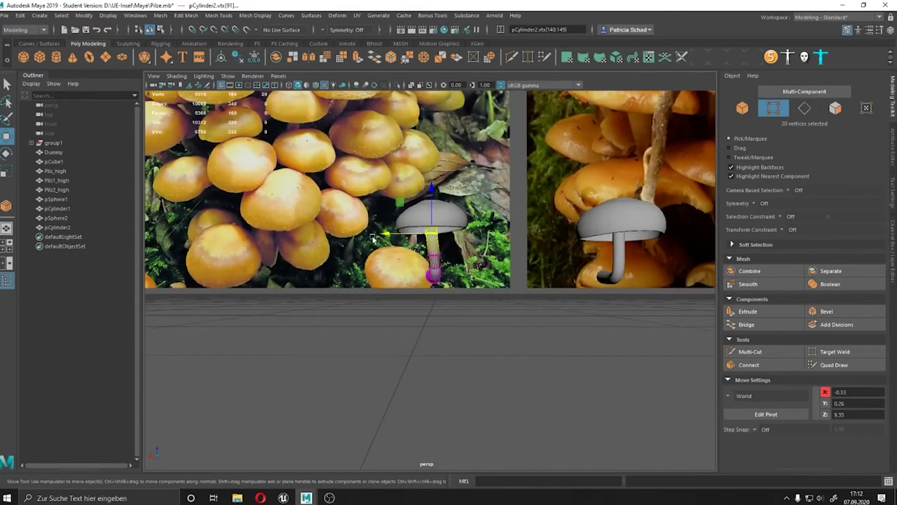
alt+drag(373, 238, 464, 309)
mouse_move(463, 309)
mouse_down()
mouse_move(405, 256)
mouse_move(391, 283)
mouse_up()
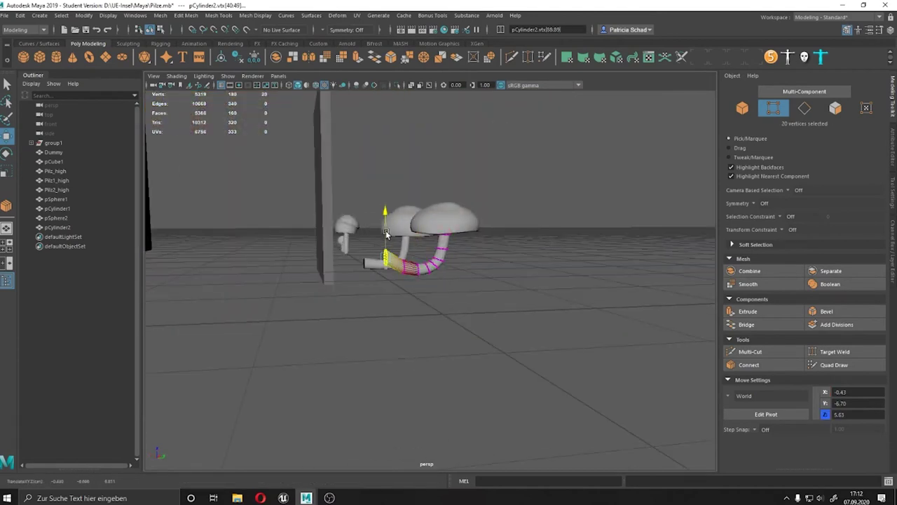
alt+drag(385, 239, 415, 250)
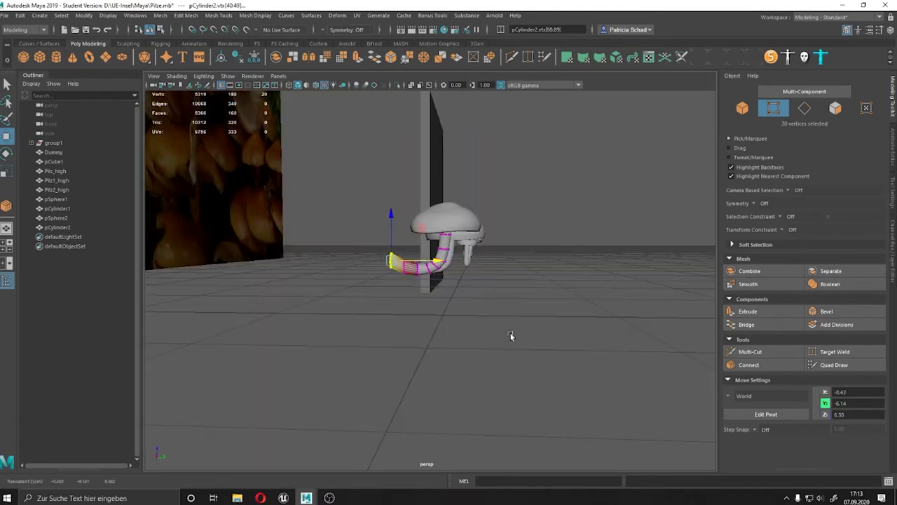
alt+drag(510, 336, 349, 341)
right_drag(419, 262, 448, 234)
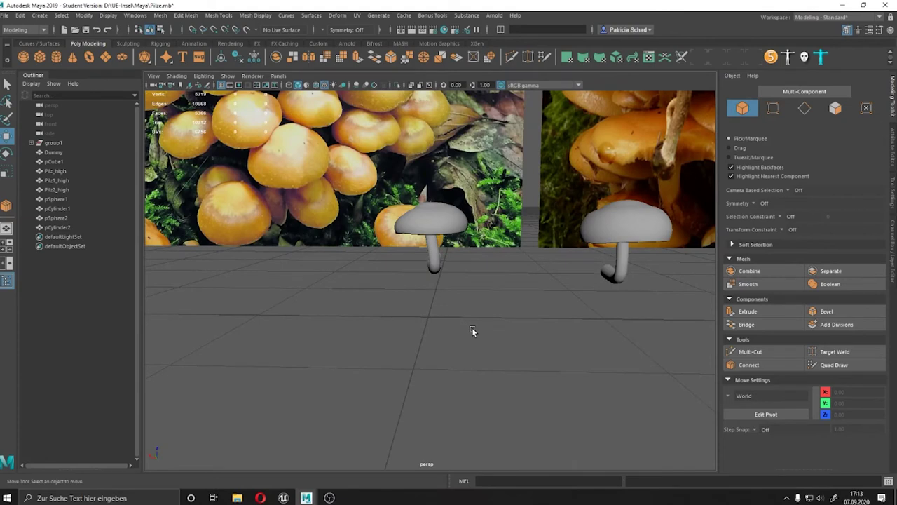
- Check both finished mushrooms by selecting each cap with its stem, then view the photo planes
alt+drag(472, 331, 526, 341)
click(440, 240)
shift+click(421, 271)
mouse_move(421, 271)
alt+mouse_down()
mouse_move(589, 216)
mouse_move(468, 312)
mouse_move(376, 219)
alt+mouse_up()
click(537, 251)
shift+click(526, 268)
click(506, 305)
scroll(333, 189, down, 5)
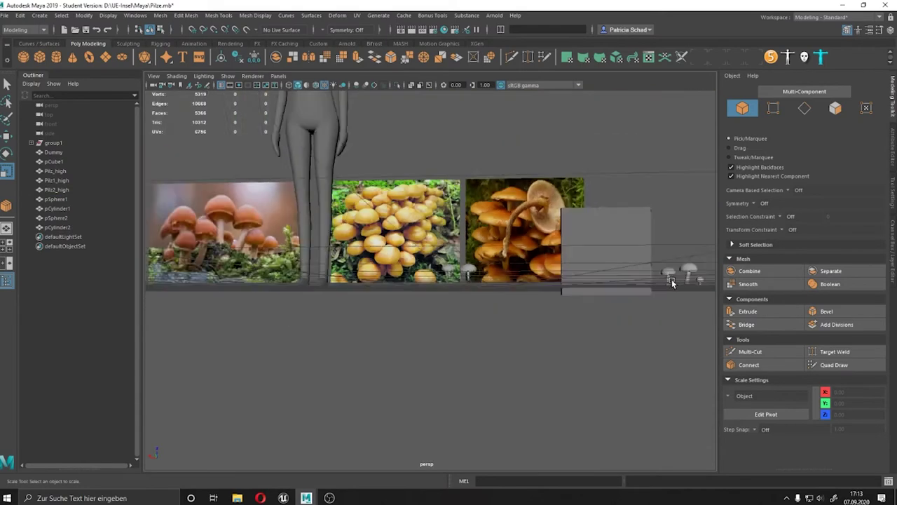
scroll(418, 297, up, 3)
scroll(370, 203, up, 2)
alt+drag(463, 304, 593, 217)
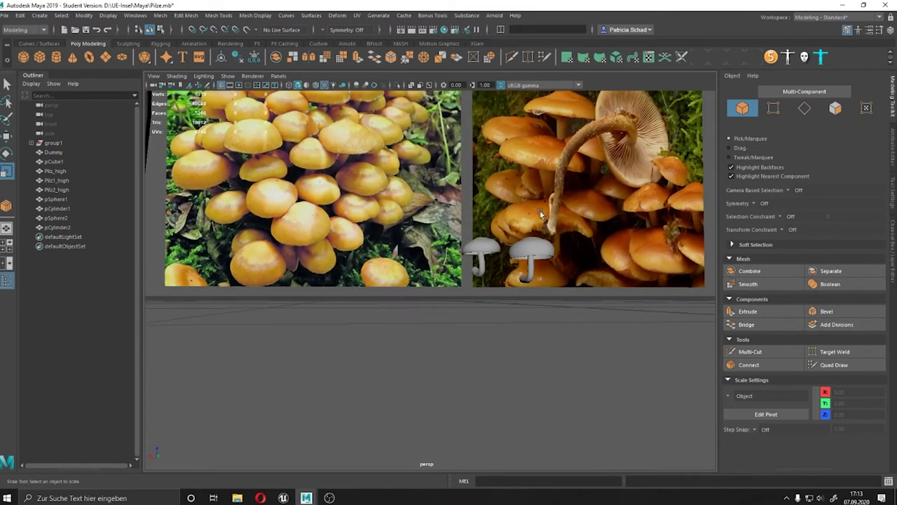
- Create a third sphere, pSphere3, enlarge it and raise it into position
click(23, 57)
key(f)
scroll(437, 292, down, 3)
drag(430, 279, 482, 280)
key(w)
drag(430, 260, 428, 133)
- Delete the sphere's lower faces to leave a dome, redoing it after an undo
right_drag(428, 132, 420, 149)
click(420, 149)
scroll(439, 176, down, 2)
key(Delete)
key(F8)
key(r)
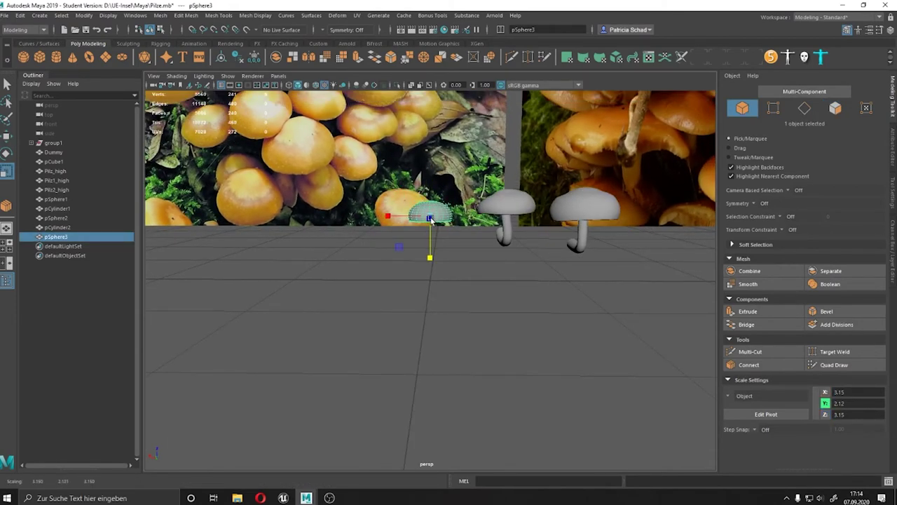
key(ctrl+z)
key(ctrl+z)
scroll(431, 203, up, 3)
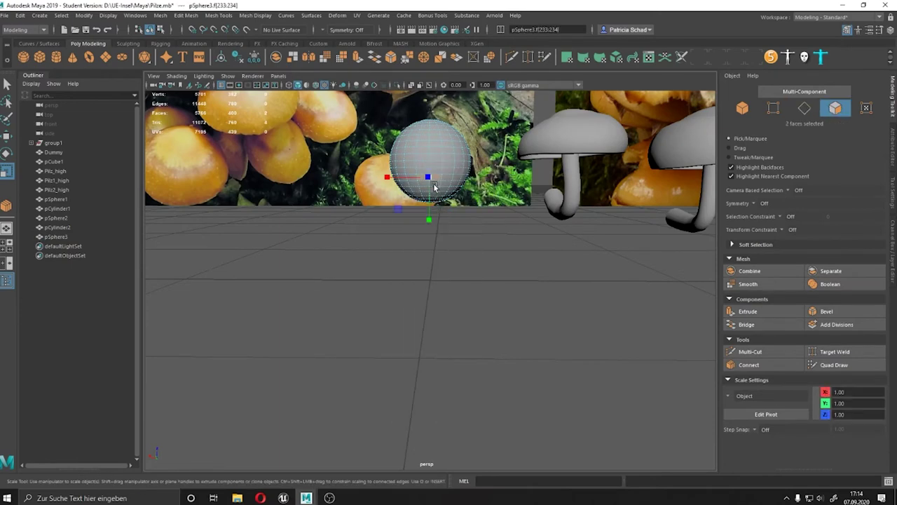
key(q)
click(436, 192)
key(Delete)
right_drag(434, 191, 429, 181)
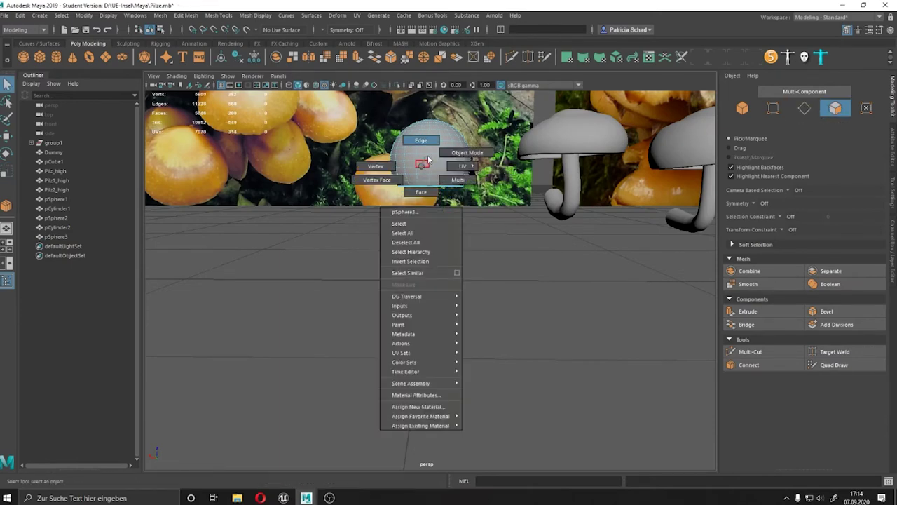
- Make the low dome slightly taller and freeze its transforms at scale 1.000
key(r)
scroll(429, 182, up, 1)
alt+drag(429, 182, 424, 181)
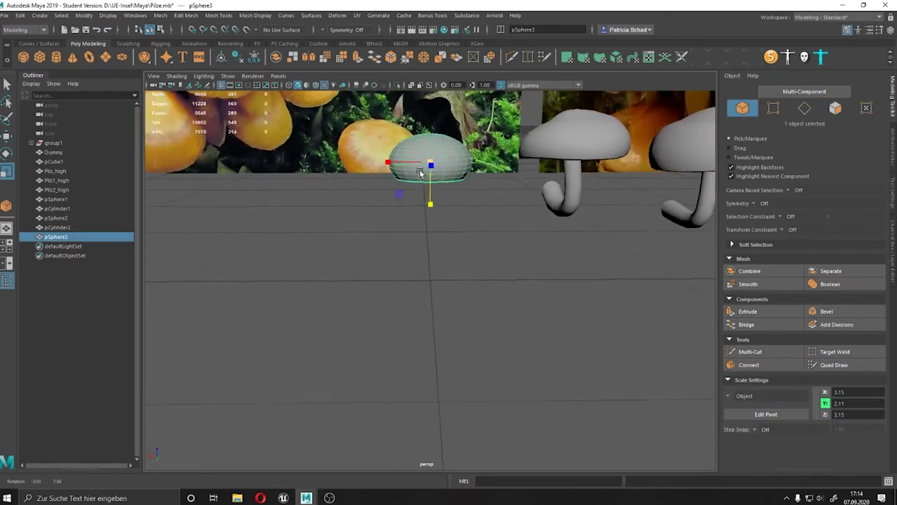
alt+drag(402, 219, 400, 235)
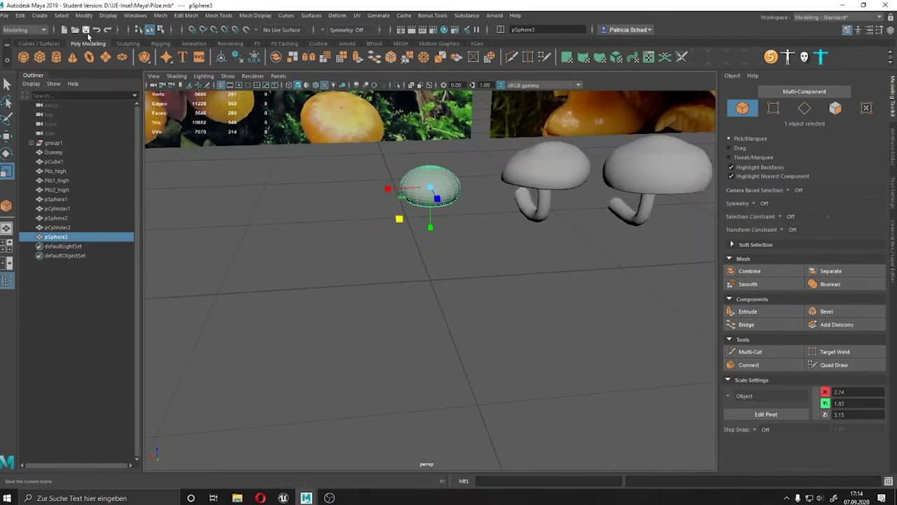
key(ctrl+a)
- Reshape the new dome's surface with the Grab sculpting brush
key(q)
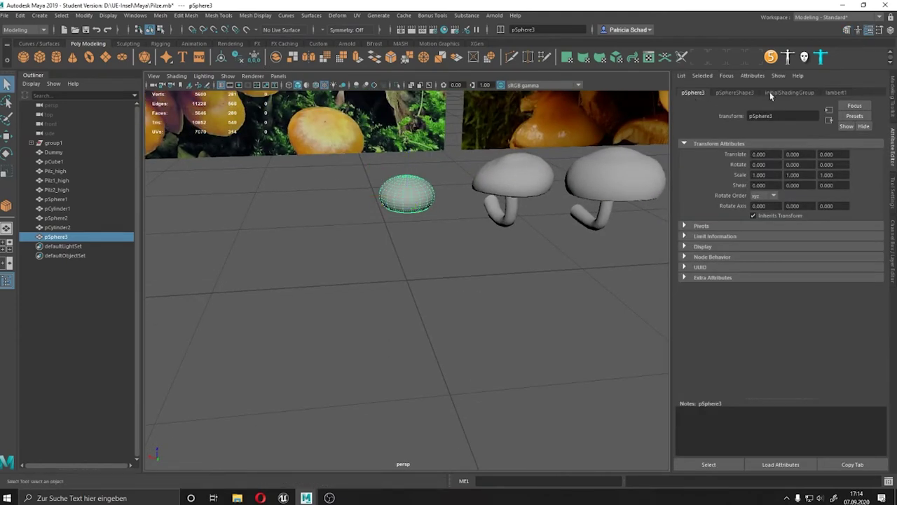
key(a)
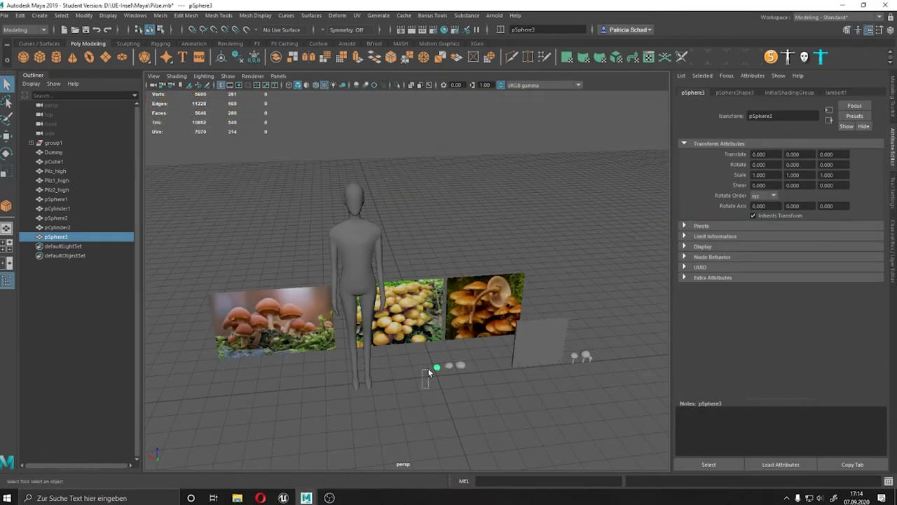
key(f)
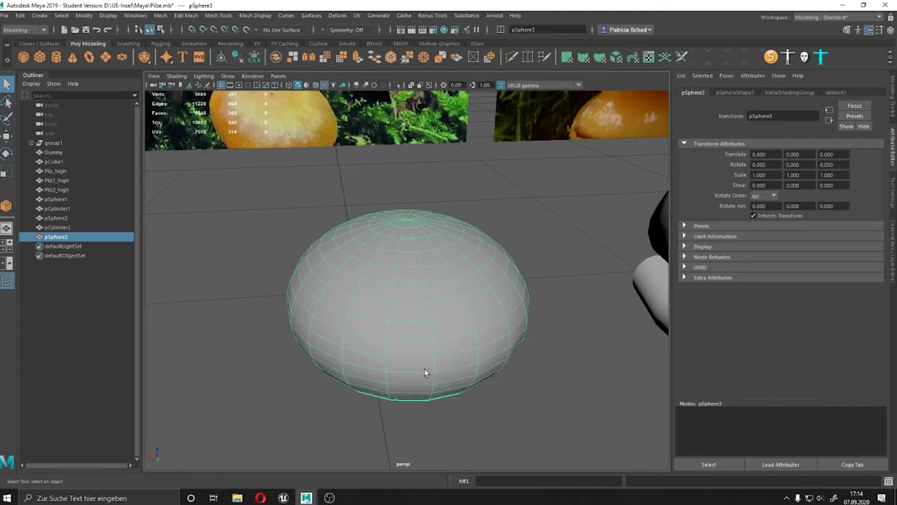
alt+drag(424, 368, 371, 310)
click(128, 44)
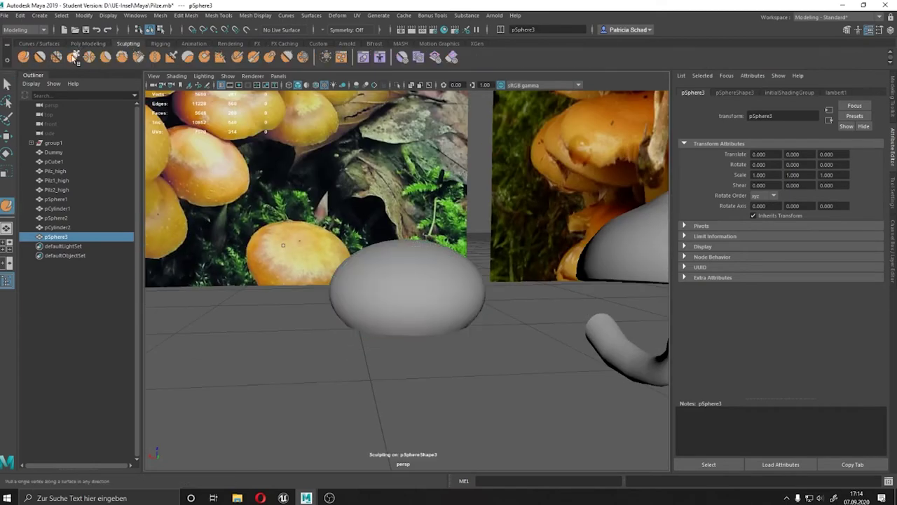
click(73, 57)
mouse_move(390, 301)
alt+mouse_down()
mouse_move(416, 214)
mouse_move(460, 276)
mouse_move(371, 259)
mouse_move(401, 234)
mouse_move(411, 260)
mouse_move(565, 266)
mouse_move(398, 256)
mouse_move(380, 274)
alt+mouse_up()
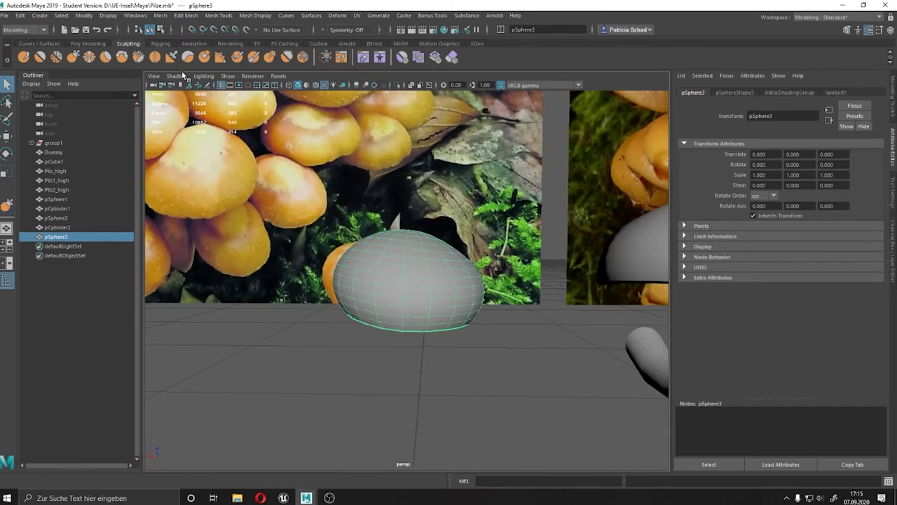
- Extrude all the dome's faces to give the cap thickness and scale its rim inward
click(99, 43)
right_drag(260, 231, 260, 255)
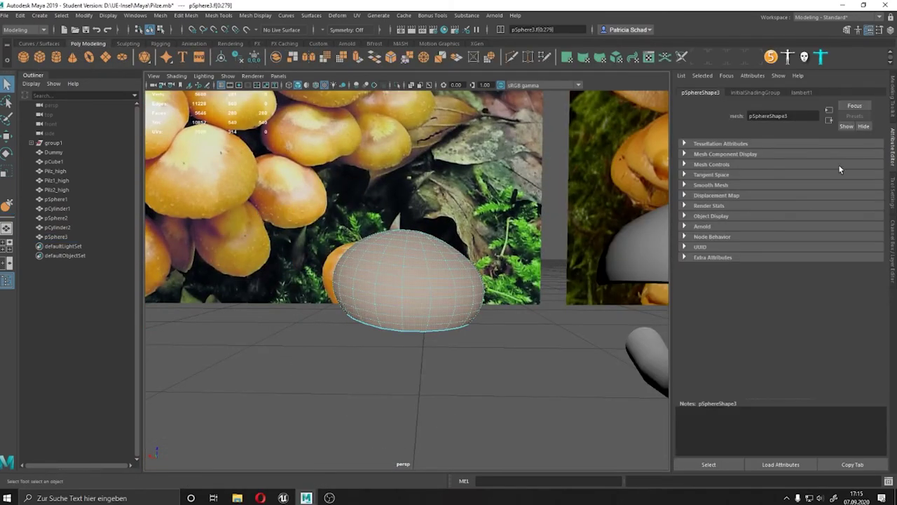
click(846, 29)
click(747, 312)
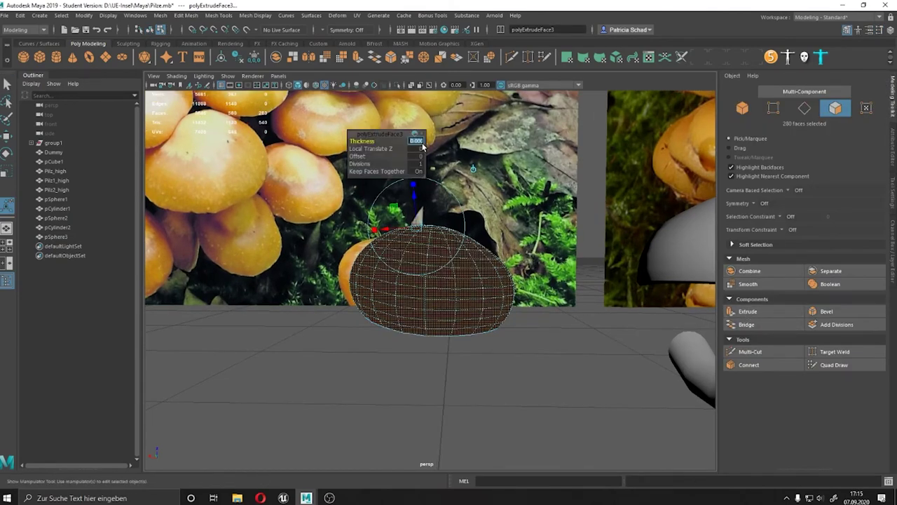
alt+drag(405, 280, 367, 326)
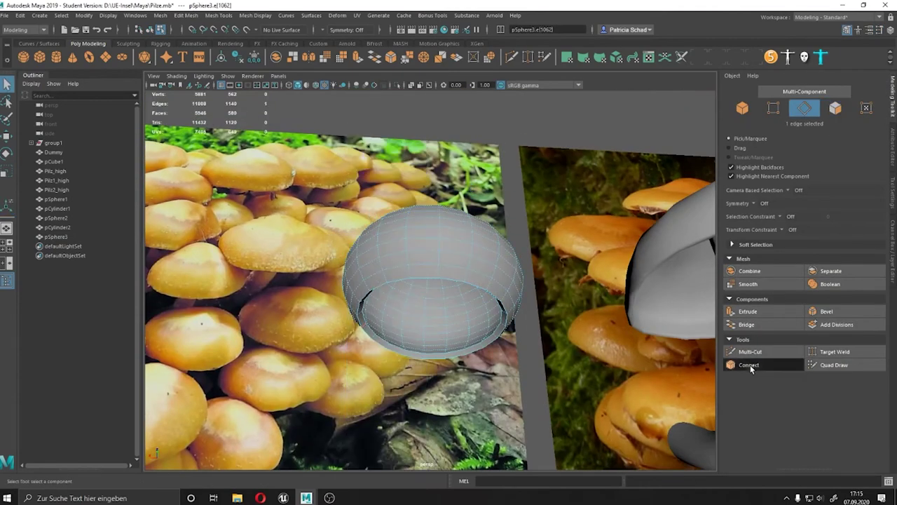
drag(441, 313, 404, 303)
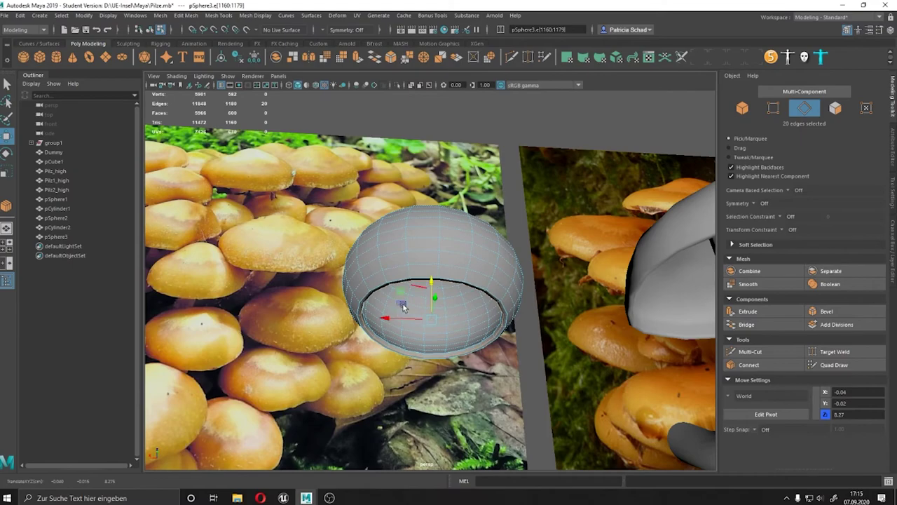
key(r)
scroll(429, 287, up, 5)
mouse_move(430, 331)
alt+mouse_down()
mouse_move(392, 352)
mouse_move(326, 324)
mouse_move(386, 286)
mouse_move(415, 364)
mouse_move(390, 321)
mouse_move(392, 350)
mouse_move(423, 300)
alt+mouse_up()
key(r)
- Select the inner underside and delete the inner bottom edges to hollow the cap
key(F11)
click(422, 299)
key(shift+period)
key(shift+period)
key(shift+period)
key(w)
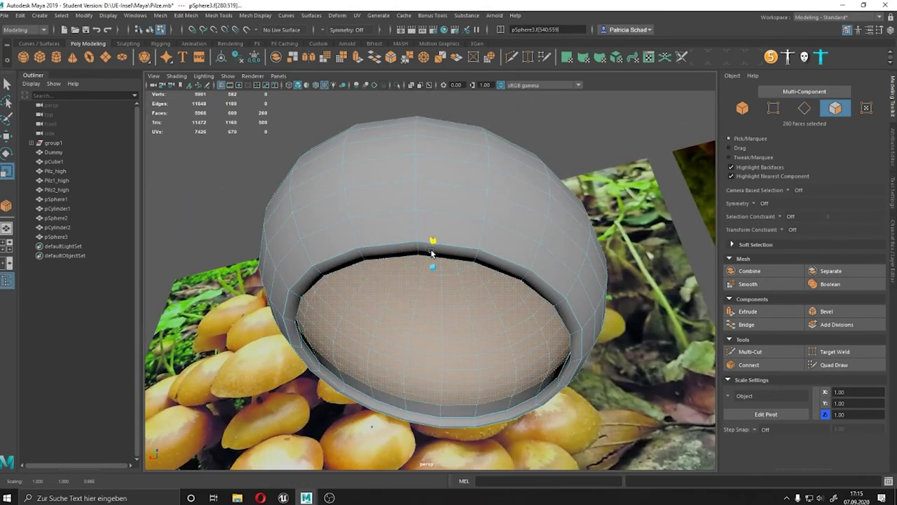
alt+drag(433, 266, 430, 280)
key(F10)
click(450, 357)
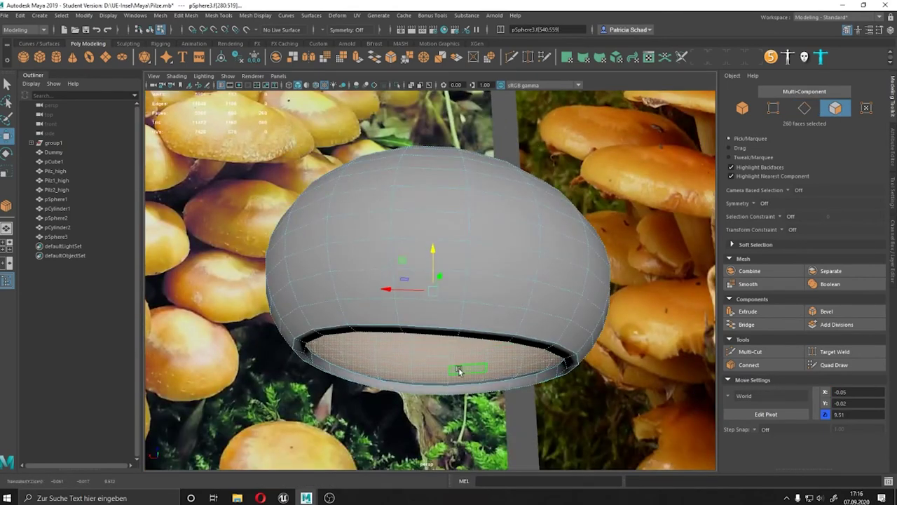
key(Delete)
alt+drag(465, 382, 445, 154)
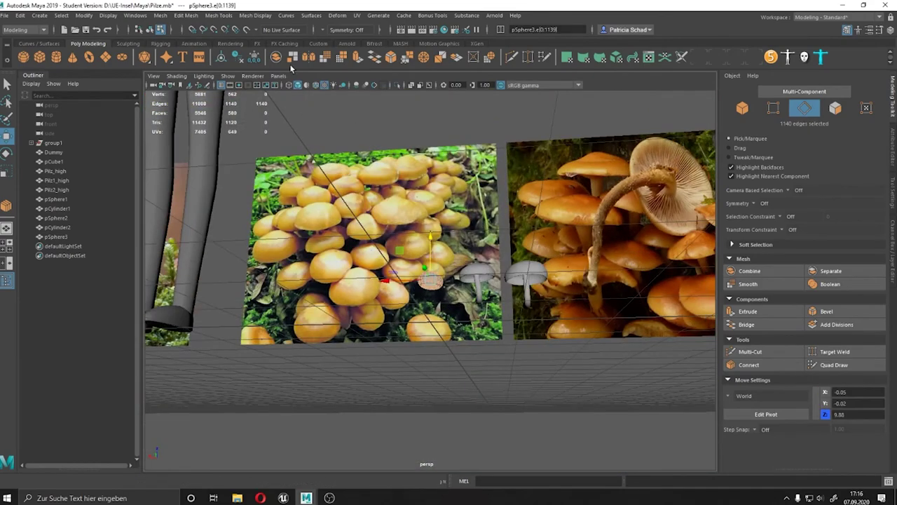
scroll(457, 221, up, 3)
- Duplicate the existing stem pCylinder2 and move the copy under the new cap
alt+drag(457, 221, 491, 238)
scroll(491, 238, up, 3)
key(ctrl+d)
right_click(522, 238)
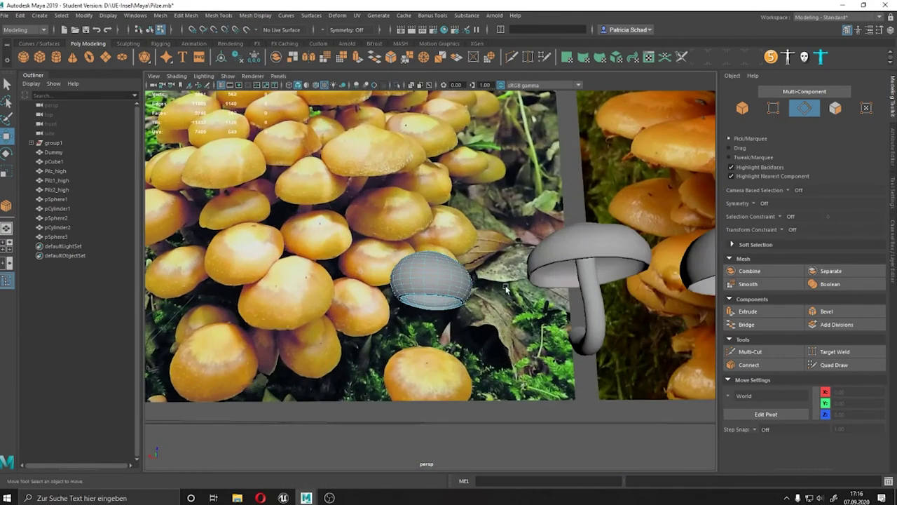
click(545, 224)
key(ctrl+d)
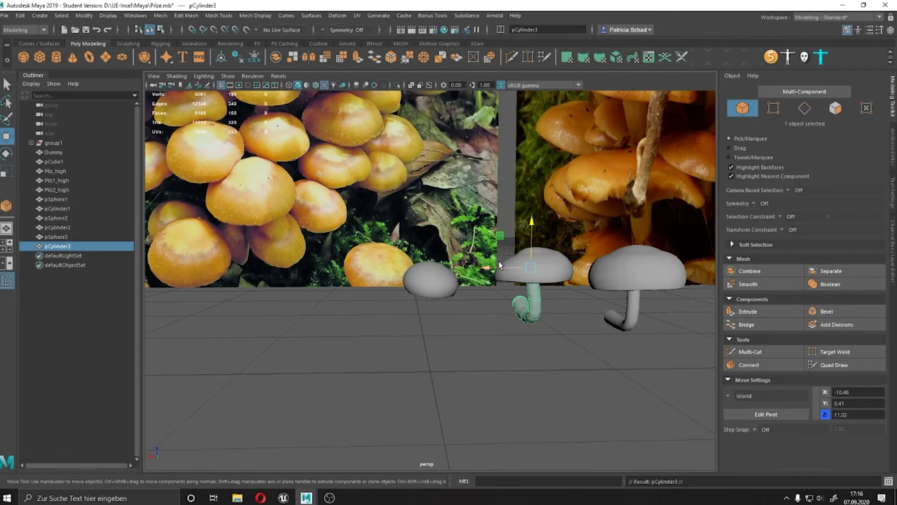
key(w)
mouse_move(399, 303)
alt+mouse_down()
mouse_move(419, 262)
mouse_move(409, 230)
alt+mouse_up()
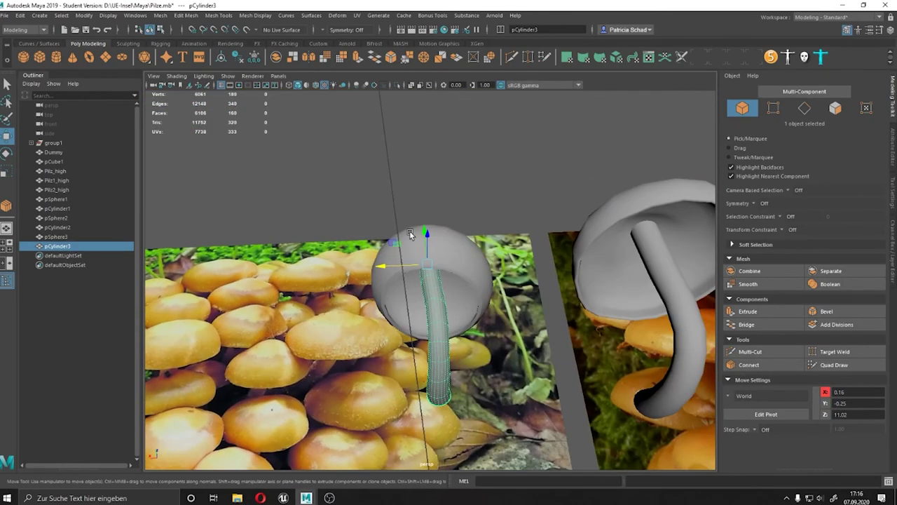
- Bend the copied stalk by shifting its lower vertex rings
right_drag(425, 180, 425, 152)
mouse_move(424, 152)
alt+mouse_down()
mouse_move(432, 234)
mouse_move(393, 242)
alt+mouse_up()
scroll(417, 234, up, 5)
scroll(416, 234, down, 2)
scroll(430, 260, down, 3)
scroll(430, 261, down, 3)
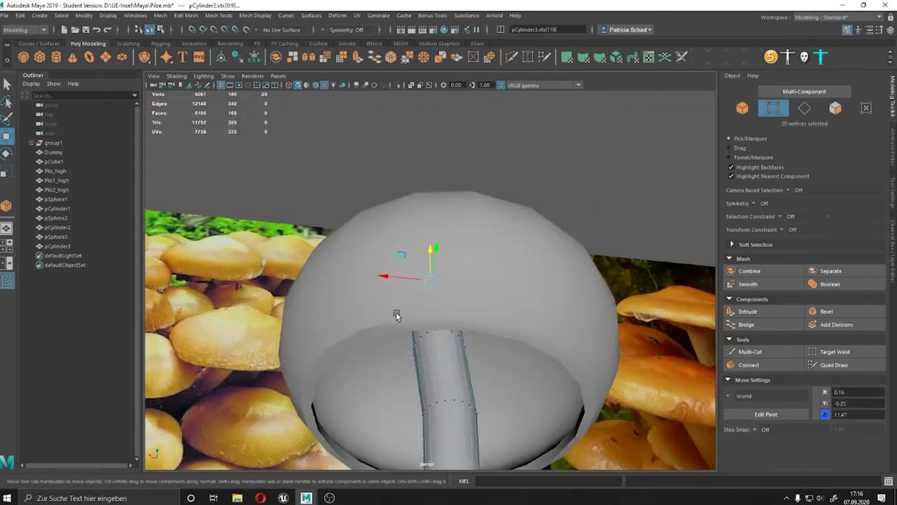
scroll(430, 261, down, 2)
scroll(433, 282, down, 5)
scroll(435, 343, up, 3)
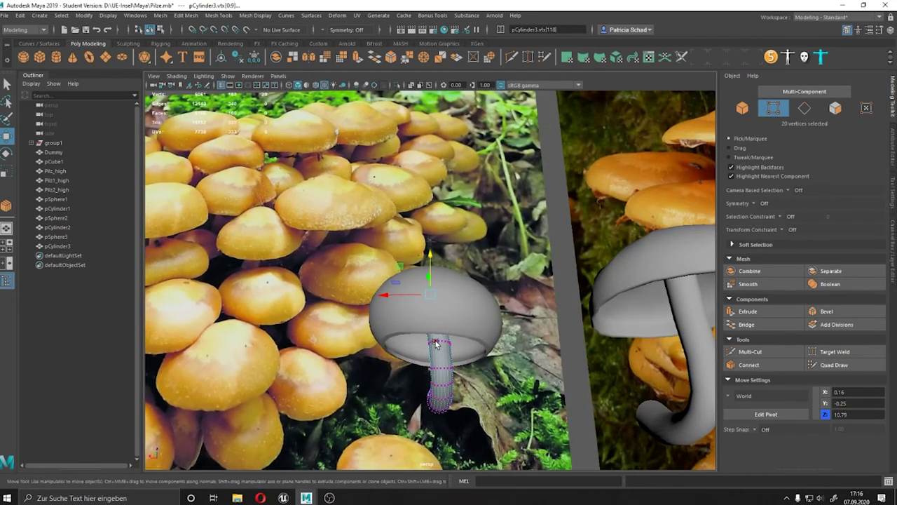
mouse_move(458, 339)
mouse_down()
mouse_move(427, 341)
mouse_move(400, 406)
mouse_up()
mouse_move(337, 369)
alt+mouse_down()
mouse_move(346, 366)
mouse_move(391, 412)
mouse_move(373, 419)
mouse_move(358, 371)
mouse_move(374, 377)
mouse_move(194, 341)
mouse_move(500, 239)
mouse_move(406, 298)
alt+mouse_up()
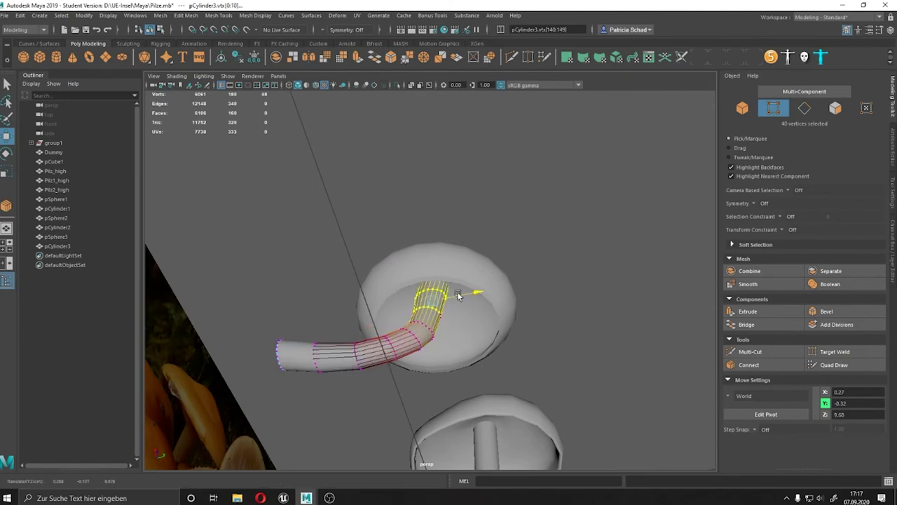
- Raise the vertex ring at the stem tip to complete the bend
key(r)
mouse_move(426, 269)
alt+mouse_down()
mouse_move(501, 301)
mouse_move(483, 311)
alt+mouse_up()
key(F10)
mouse_move(456, 271)
alt+mouse_down()
mouse_move(436, 300)
mouse_move(344, 236)
alt+mouse_up()
double_click(436, 300)
right_drag(344, 236, 301, 242)
alt+drag(302, 242, 340, 371)
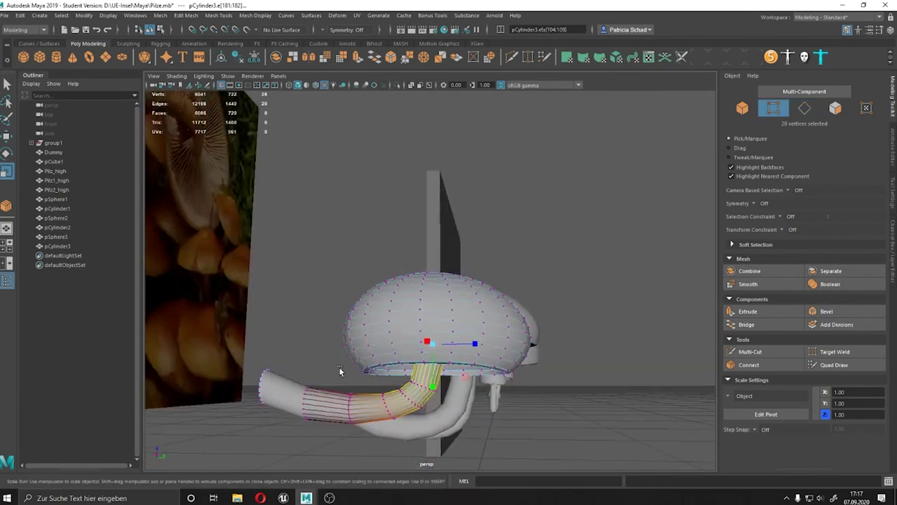
drag(291, 448, 221, 332)
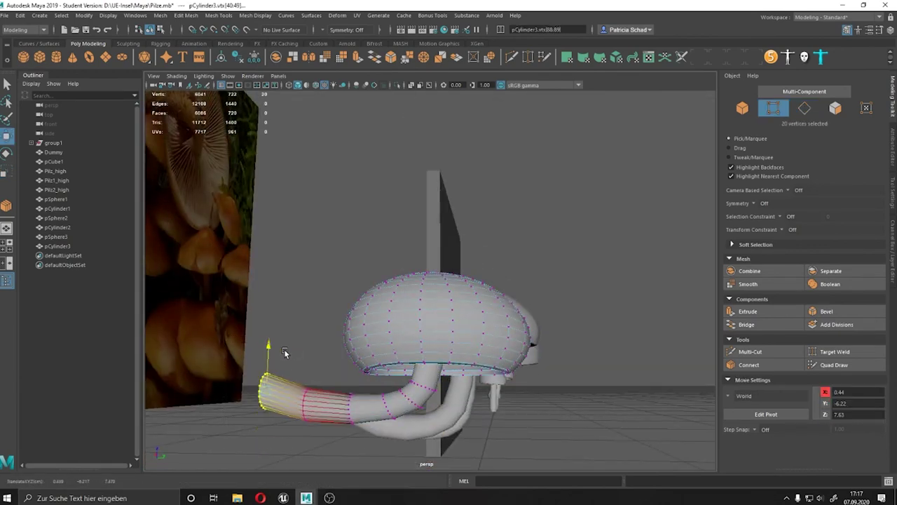
mouse_move(279, 358)
alt+mouse_down()
mouse_move(355, 393)
mouse_move(448, 378)
alt+mouse_up()
key(6)
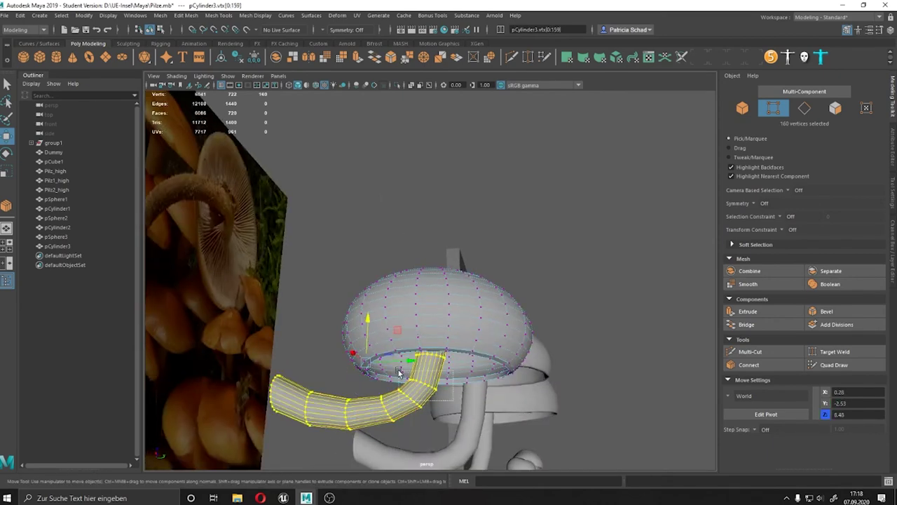
- Bevel the stem's selected edges, creating polyBevel1
alt+drag(420, 407, 487, 430)
scroll(486, 430, down, 4)
scroll(477, 422, down, 4)
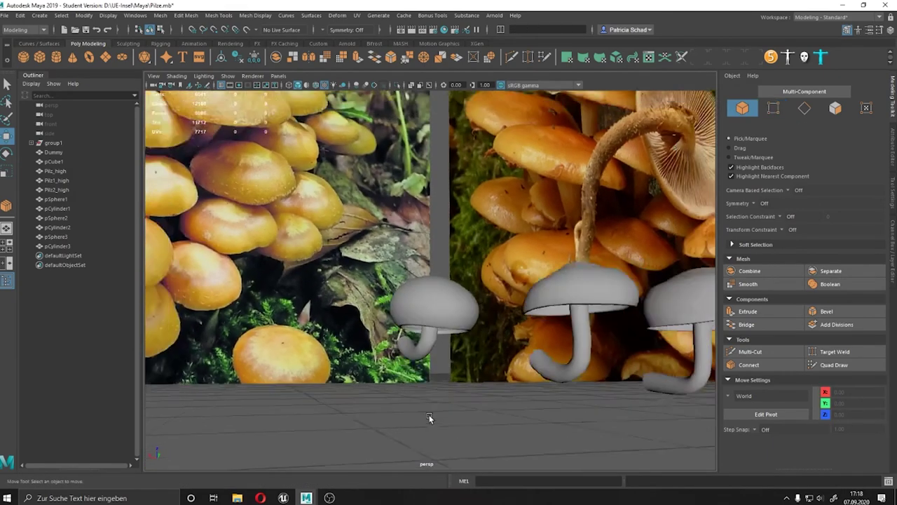
scroll(548, 399, down, 3)
key(F8)
key(f)
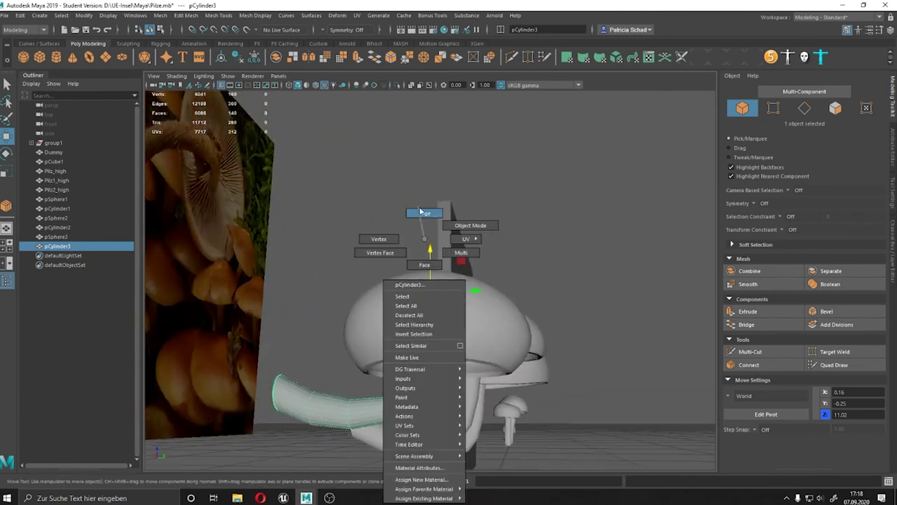
right_drag(426, 257, 426, 208)
scroll(422, 411, up, 3)
scroll(418, 419, down, 2)
click(827, 311)
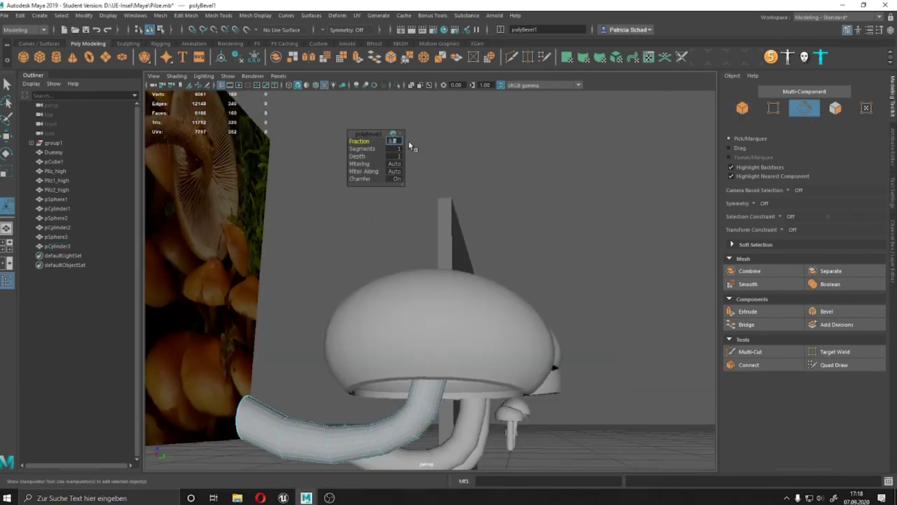
double_click(424, 387)
key(w)
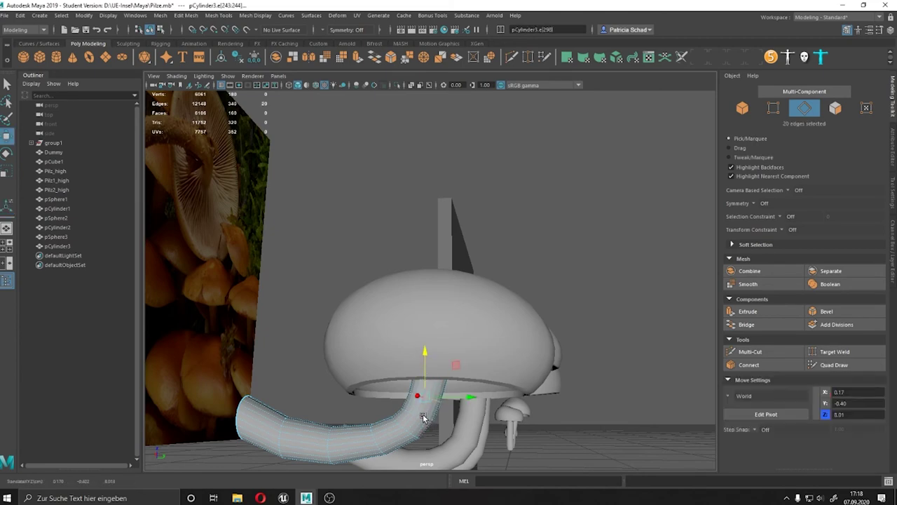
- Select and delete the extra plane in the scene
key(F8)
alt+drag(421, 390, 567, 332)
mouse_move(625, 302)
alt+mouse_down()
mouse_move(573, 377)
mouse_move(588, 377)
mouse_move(532, 360)
mouse_move(542, 274)
mouse_move(584, 330)
alt+mouse_up()
scroll(589, 376, down, 3)
click(543, 271)
key(Delete)
- Combine the new cap and its stem into a single mesh
drag(588, 266, 646, 311)
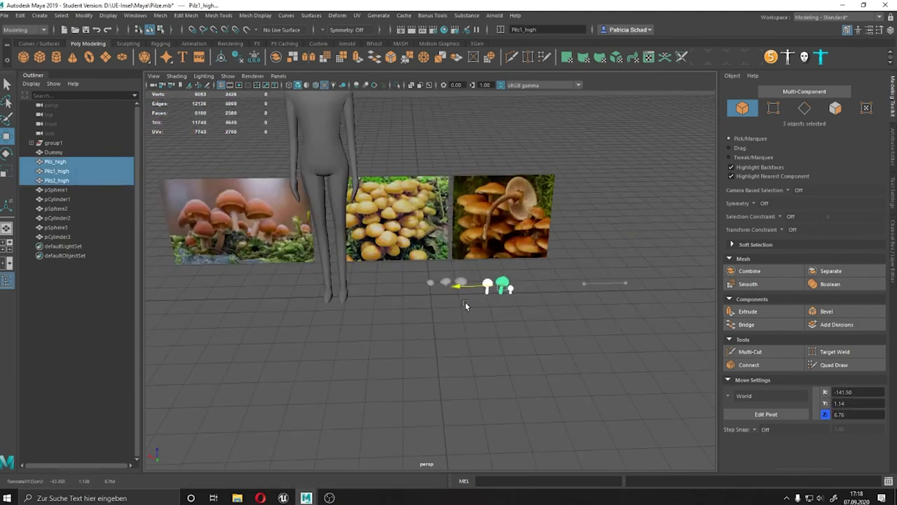
scroll(469, 307, up, 3)
click(463, 284)
shift+click(463, 293)
shift+right_drag(450, 255, 433, 427)
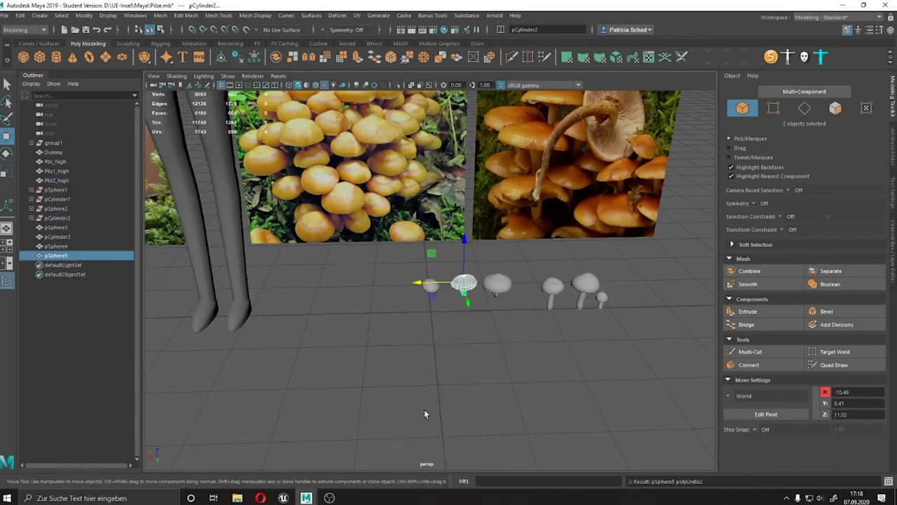
drag(388, 427, 673, 253)
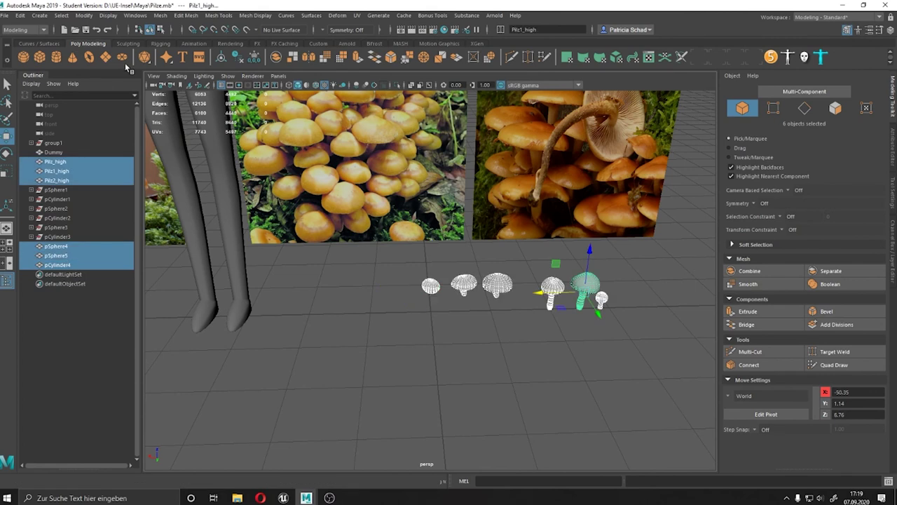
- Freeze transformations and rename the mushrooms Pilz3_high and Pilz4_high in the Outliner
click(257, 59)
double_click(57, 189)
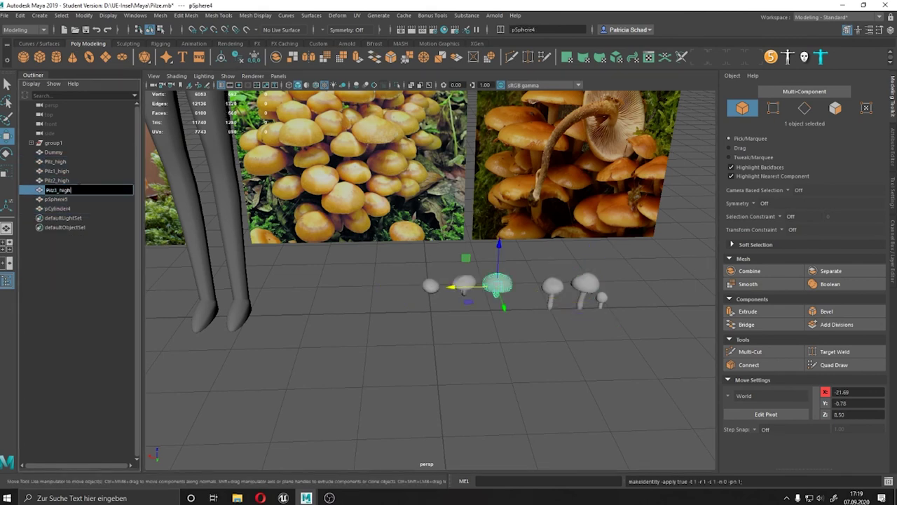
double_click(57, 208)
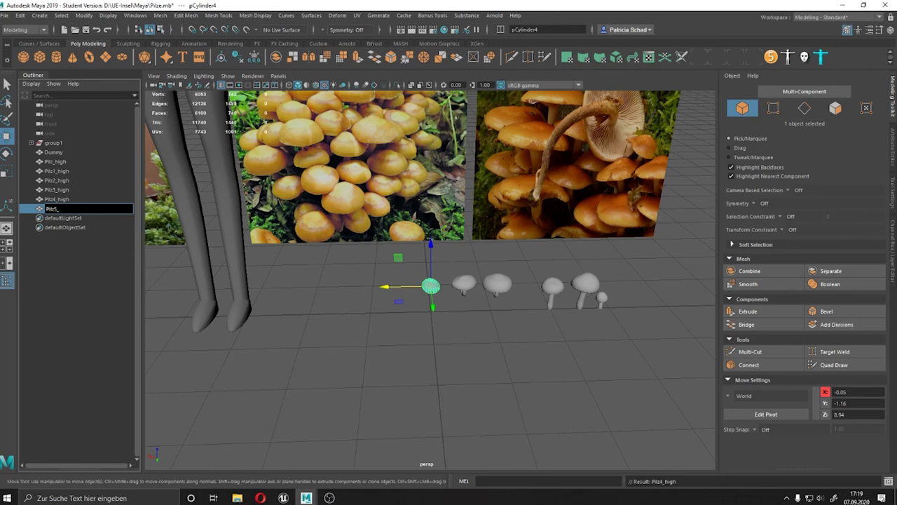